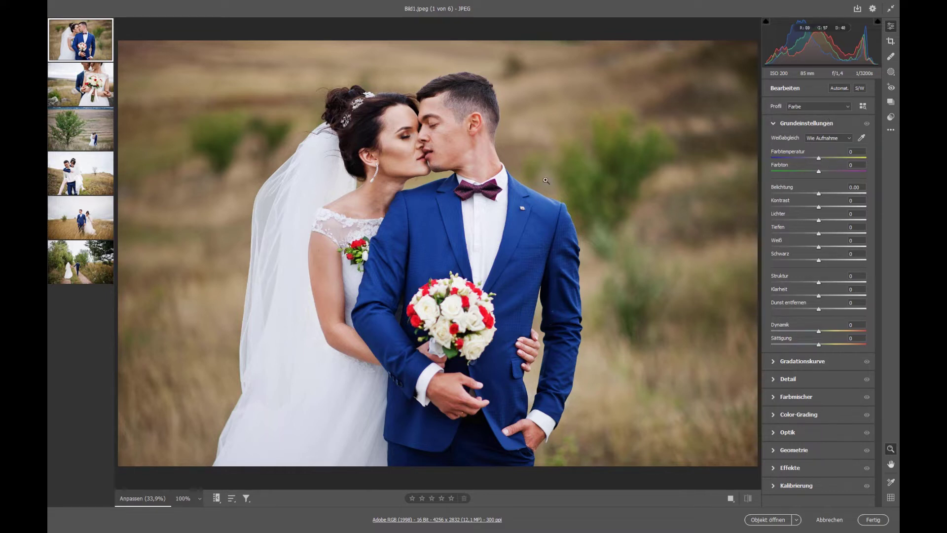
# - Shift-select all six wedding photos in the Camera Raw filmstrip (6/6 selected)
pyautogui.scroll(-3, 455, 264)
pyautogui.scroll(1, 455, 264)
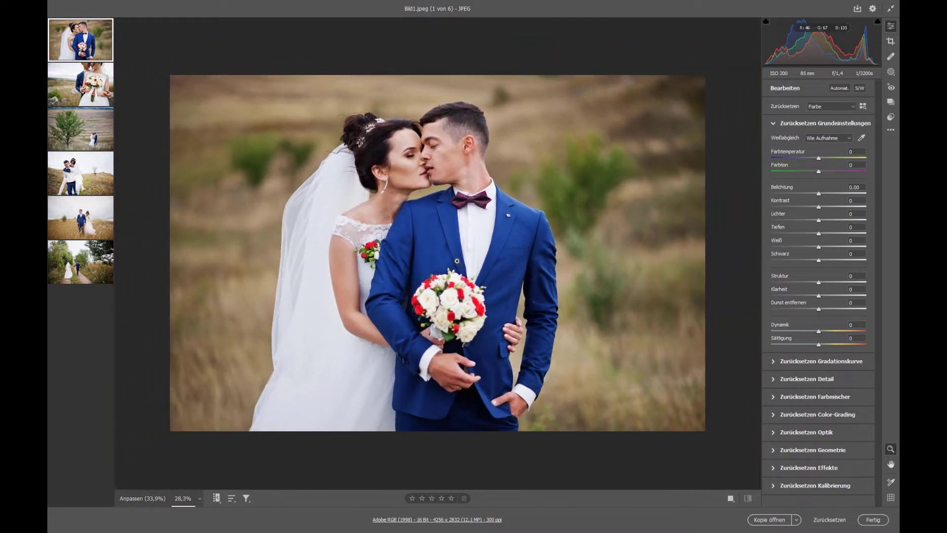
pyautogui.press('alt')
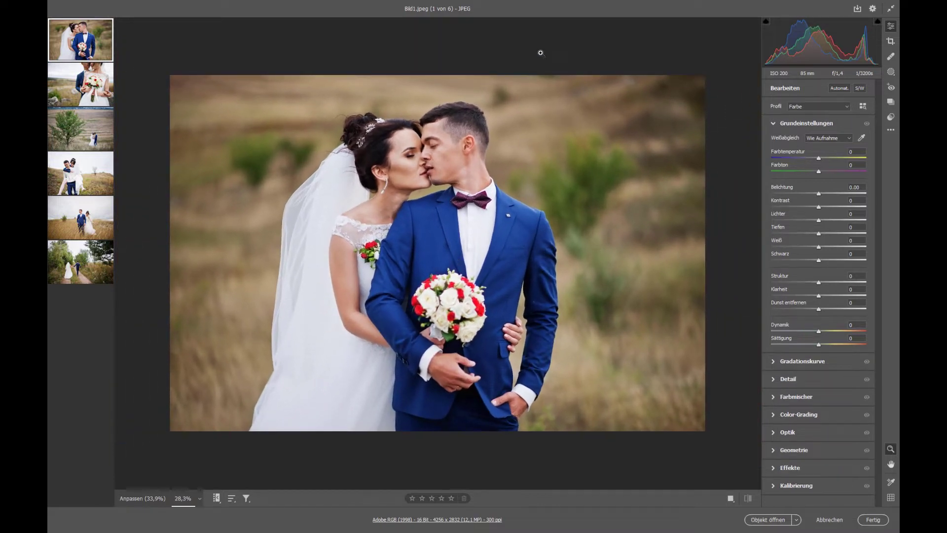
pyautogui.moveTo(81, 84)
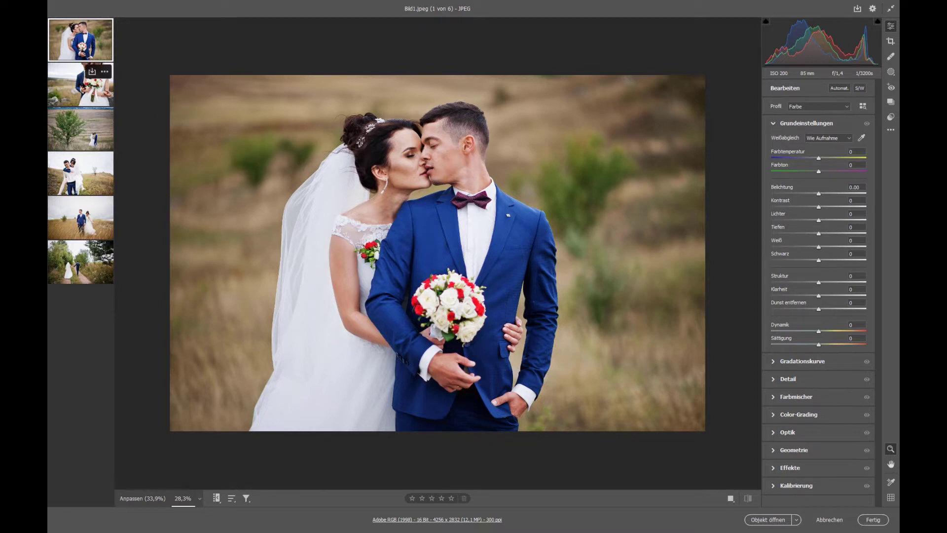
pyautogui.press('shift')
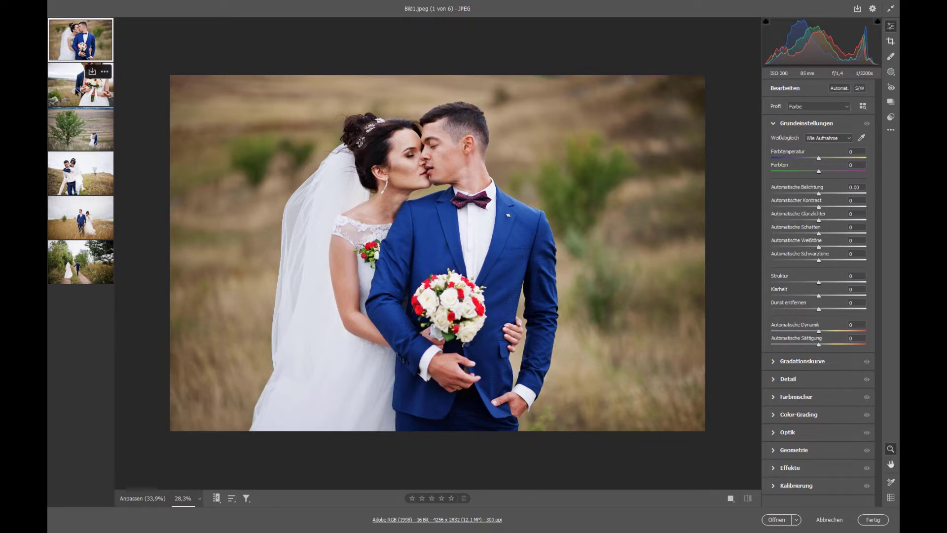
pyautogui.keyDown('shift'); pyautogui.click(76, 91); pyautogui.keyUp('shift')
pyautogui.keyDown('shift'); pyautogui.click(79, 129); pyautogui.keyUp('shift')
pyautogui.keyDown('shift'); pyautogui.click(80, 173); pyautogui.keyUp('shift')
pyautogui.keyDown('shift'); pyautogui.click(80, 219); pyautogui.keyUp('shift')
pyautogui.keyDown('shift'); pyautogui.click(81, 261); pyautogui.keyUp('shift')
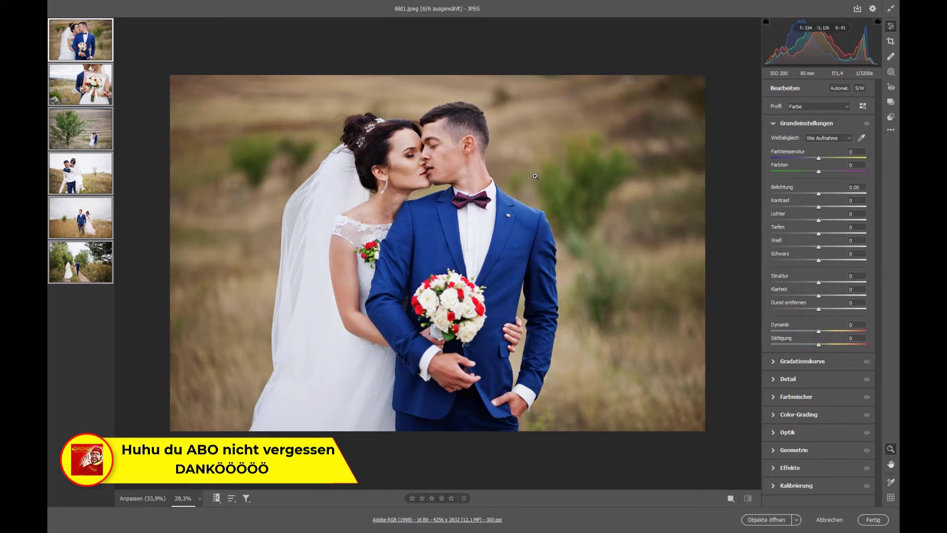
# - Apply the Hochzeit Braun Farblook user preset to the selected photos
pyautogui.click(891, 117)
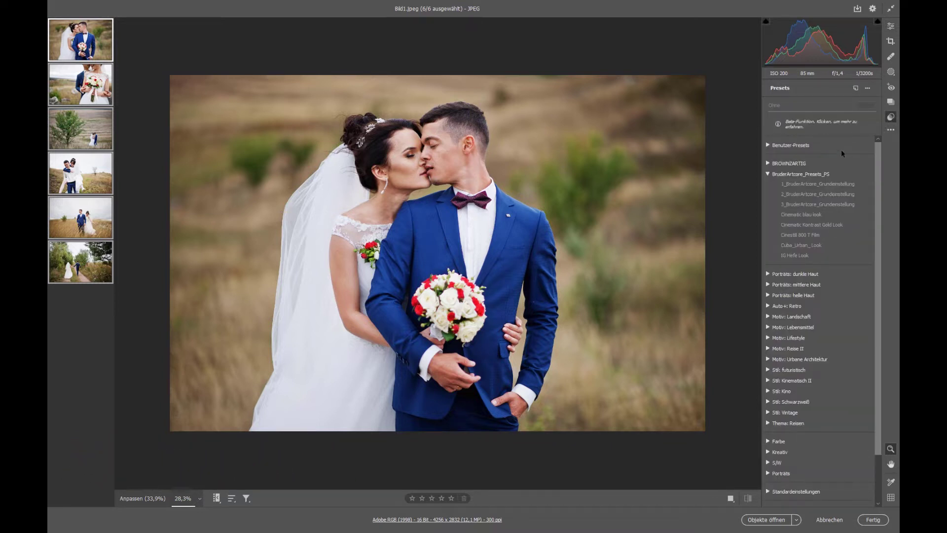
pyautogui.click(768, 174)
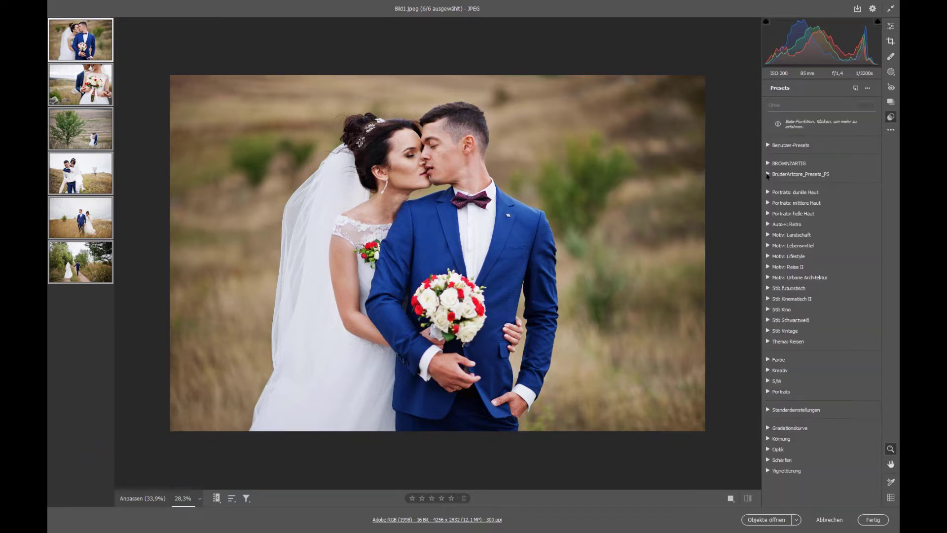
pyautogui.click(768, 145)
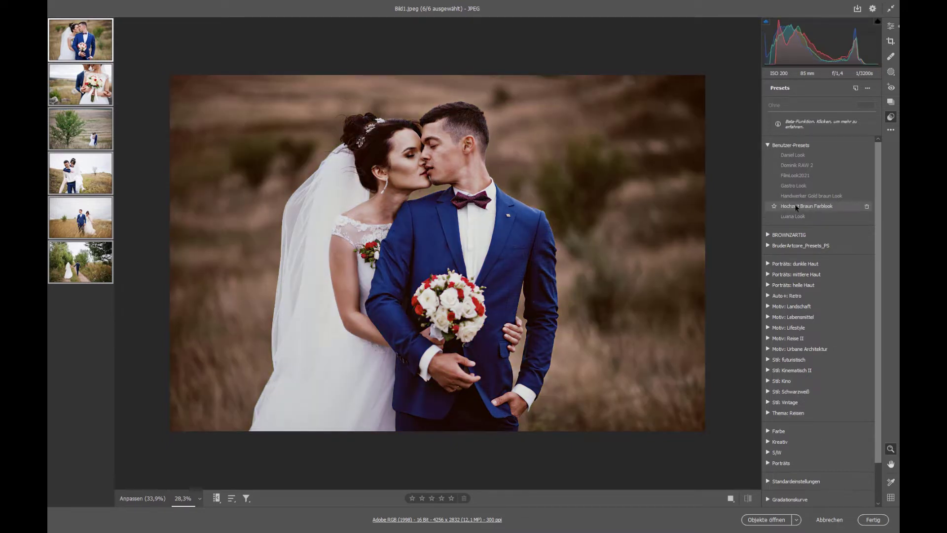
pyautogui.click(796, 206)
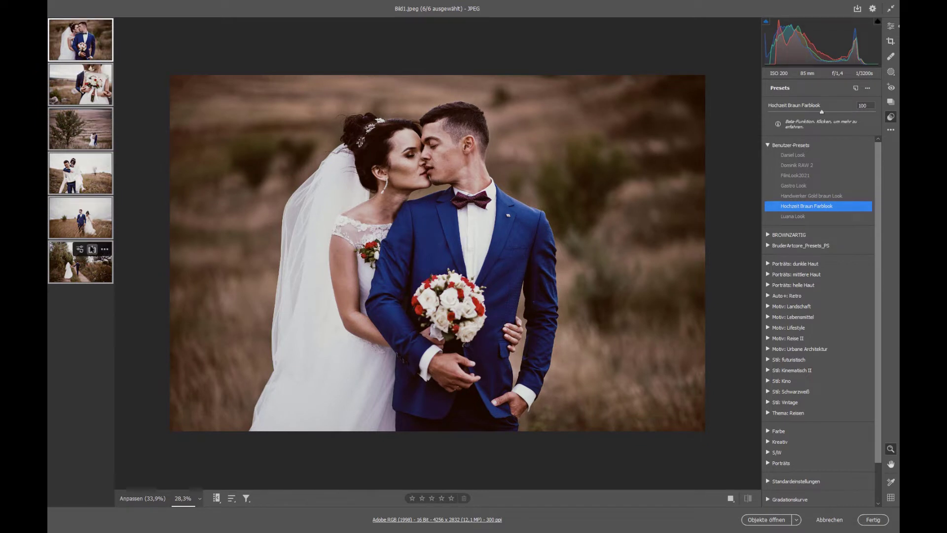
# - Review each photo with the brown preset, ending on the kissing couple photo
pyautogui.click(91, 101)
pyautogui.click(89, 134)
pyautogui.click(84, 175)
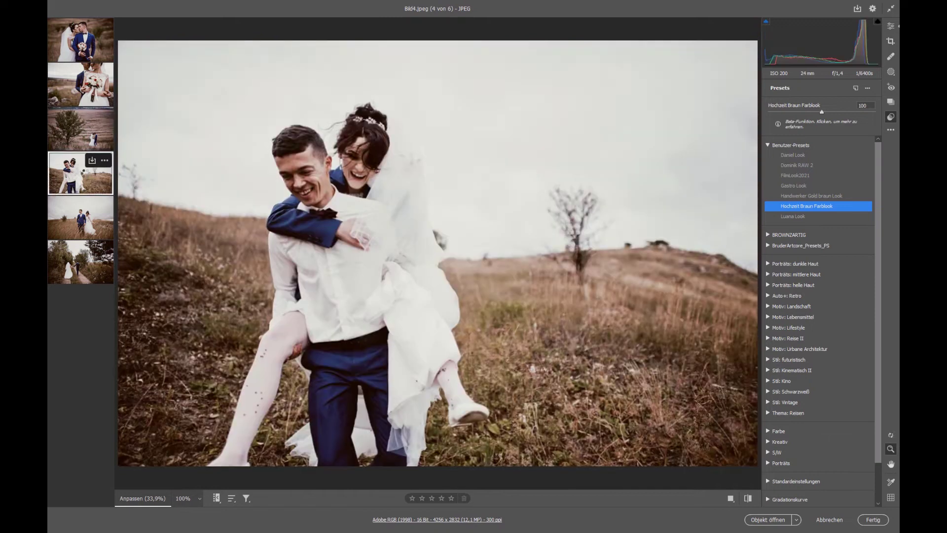
pyautogui.click(89, 217)
pyautogui.click(86, 252)
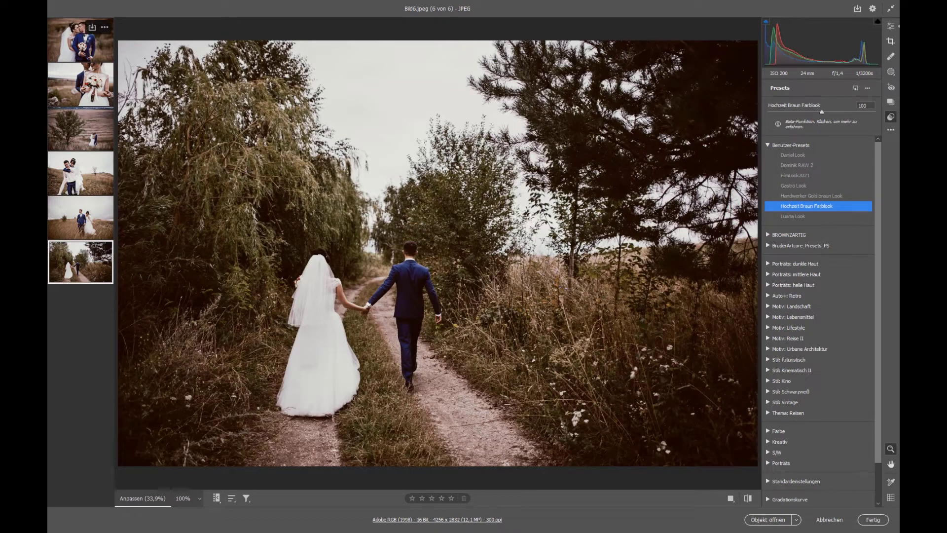
pyautogui.click(86, 34)
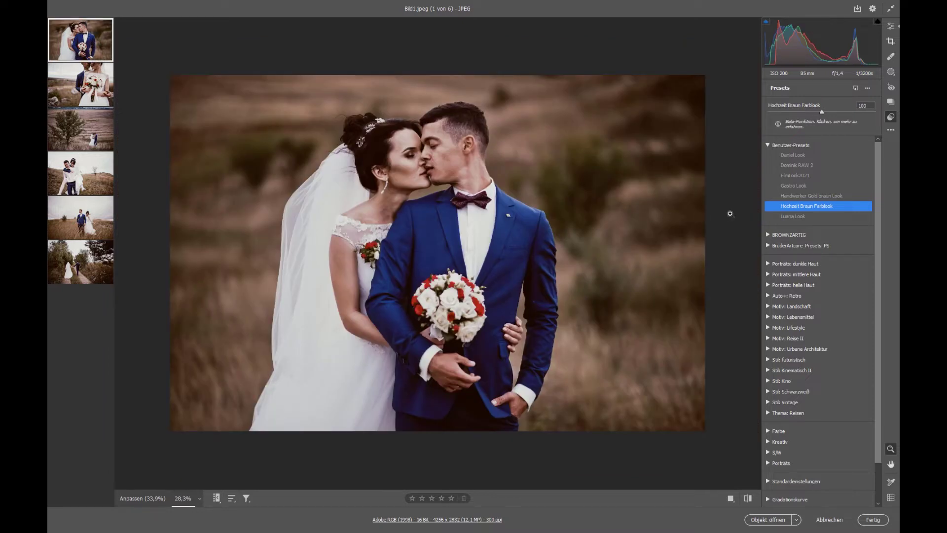
# - Reselect all six photos in the filmstrip
pyautogui.keyDown('ctrl'); pyautogui.click(86, 84); pyautogui.keyUp('ctrl')
pyautogui.keyDown('ctrl'); pyautogui.click(86, 129); pyautogui.keyUp('ctrl')
pyautogui.keyDown('ctrl'); pyautogui.click(74, 173); pyautogui.keyUp('ctrl')
pyautogui.keyDown('ctrl'); pyautogui.click(74, 217); pyautogui.keyUp('ctrl')
pyautogui.keyDown('ctrl'); pyautogui.click(74, 259); pyautogui.keyUp('ctrl')
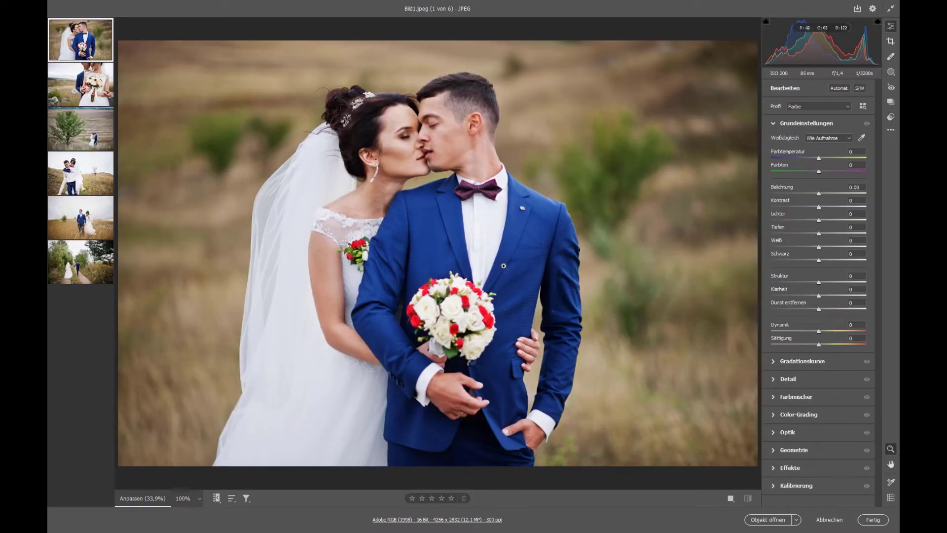
# - Zoom the unedited kissing couple photo to fit the view
pyautogui.keyDown('alt'); pyautogui.click(484, 248); pyautogui.keyUp('alt')
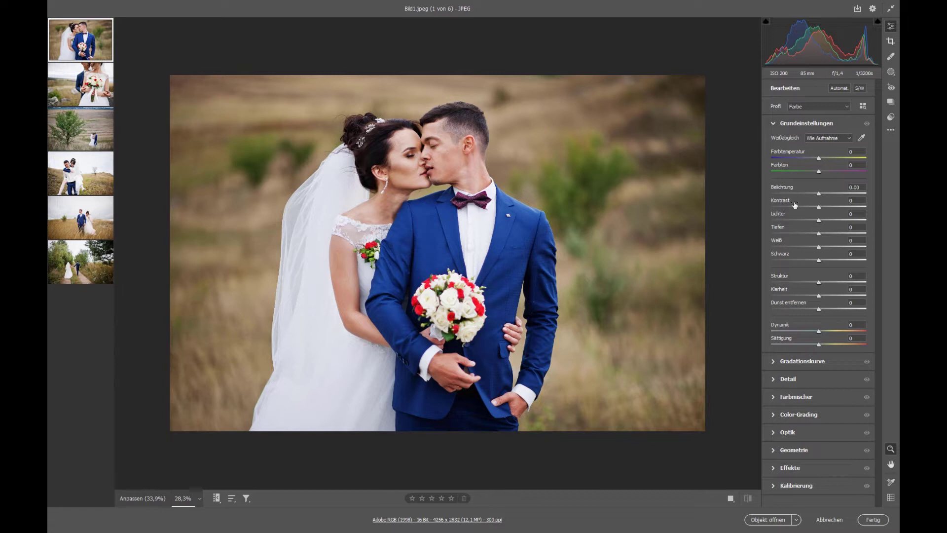
# - Set exposure -0.35, contrast +46, highlights -25, shadows +20, whites -11, plus slight clarity
pyautogui.moveTo(818, 195); pyautogui.dragTo(815, 195)
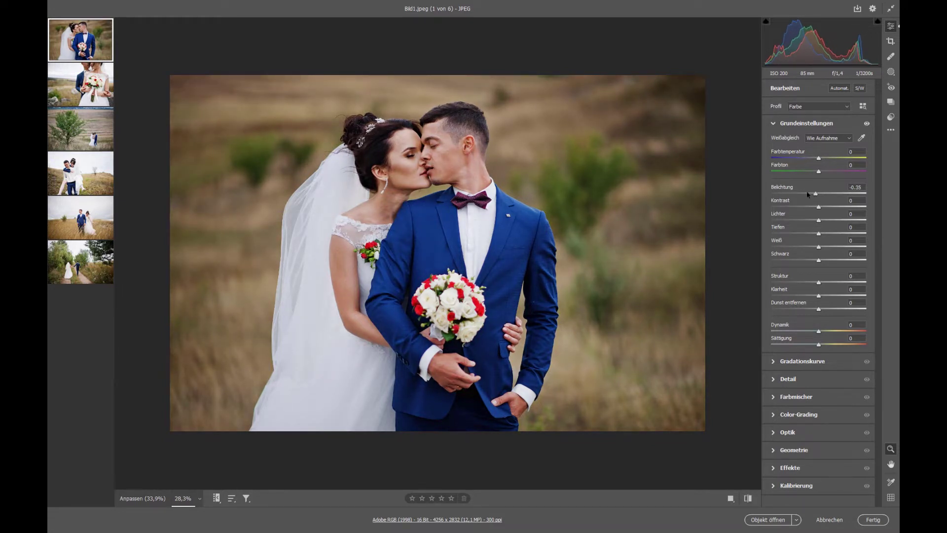
pyautogui.moveTo(821, 209); pyautogui.dragTo(842, 211)
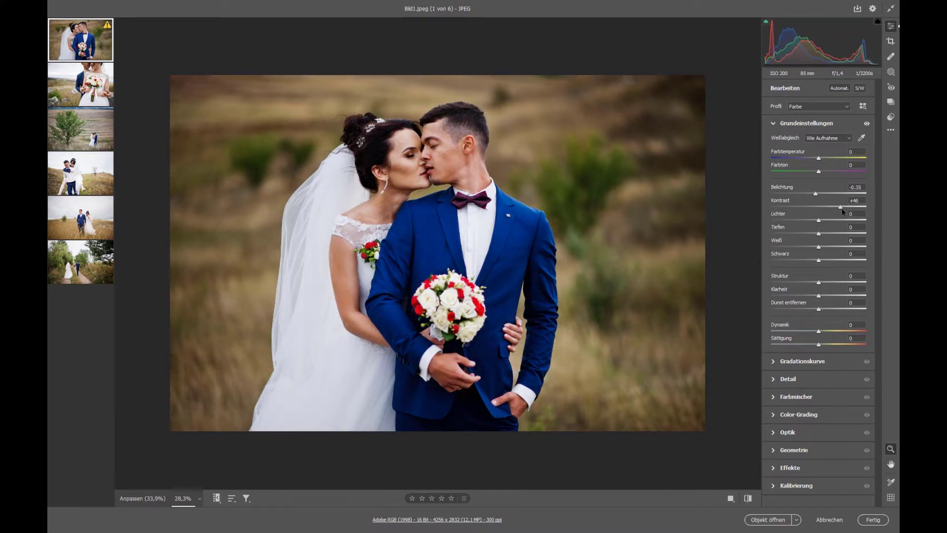
pyautogui.moveTo(820, 222); pyautogui.dragTo(809, 224)
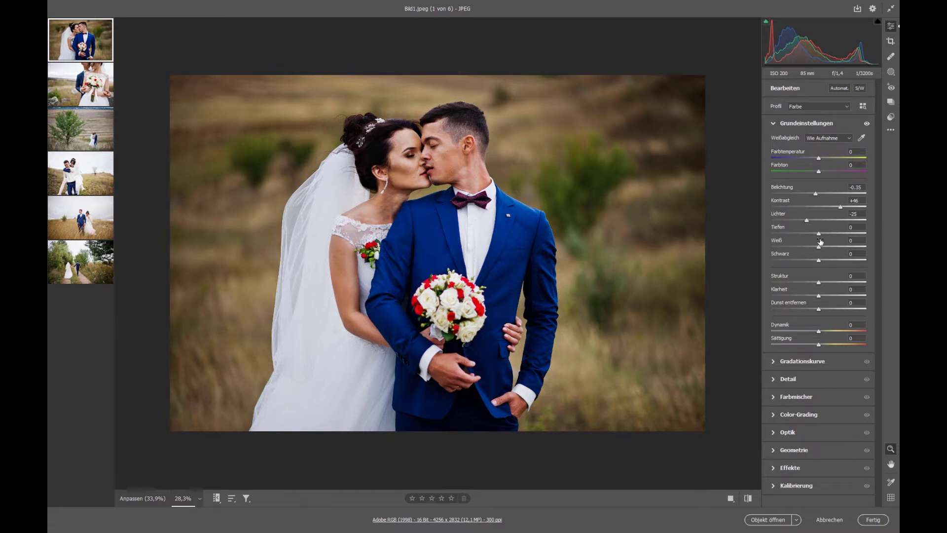
pyautogui.moveTo(819, 234); pyautogui.dragTo(830, 237)
pyautogui.moveTo(818, 247); pyautogui.dragTo(805, 261)
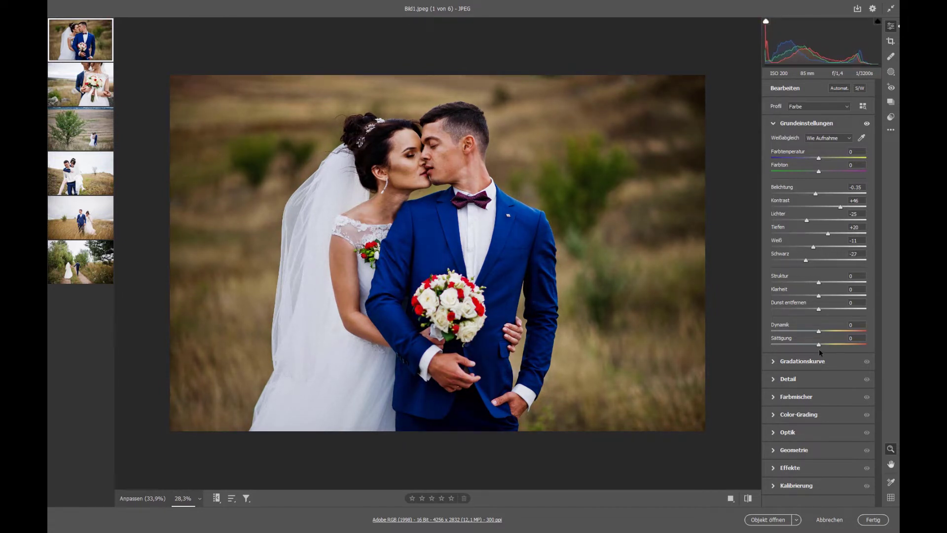
pyautogui.moveTo(819, 297); pyautogui.dragTo(822, 311)
# - Lower saturation to -20, reduce vibrance slightly and warm temperature to +7
pyautogui.moveTo(818, 344); pyautogui.dragTo(810, 344)
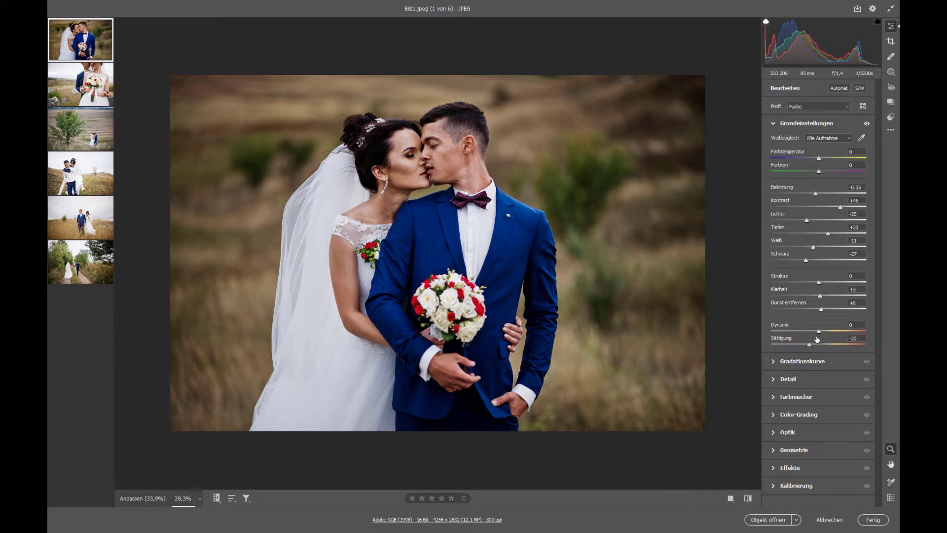
pyautogui.moveTo(819, 331); pyautogui.dragTo(815, 334)
pyautogui.moveTo(819, 159); pyautogui.dragTo(822, 160)
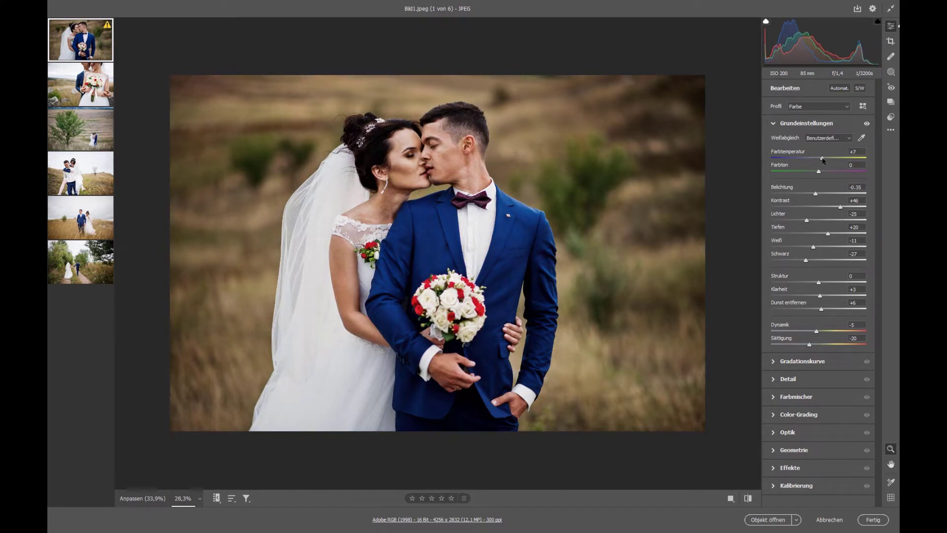
pyautogui.moveTo(823, 160); pyautogui.dragTo(821, 174)
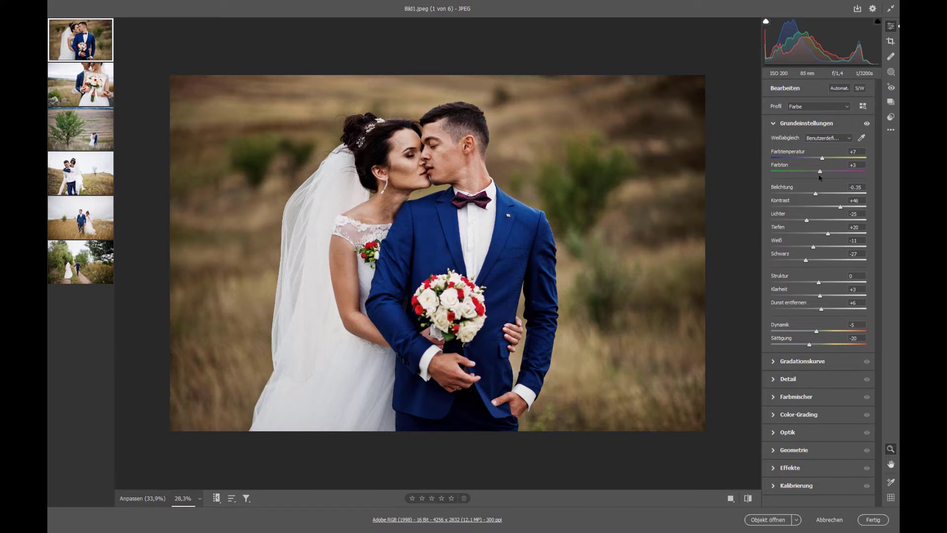
# - Add four points to the master tone curve, lifting midtones and deepening shadows
pyautogui.click(792, 363)
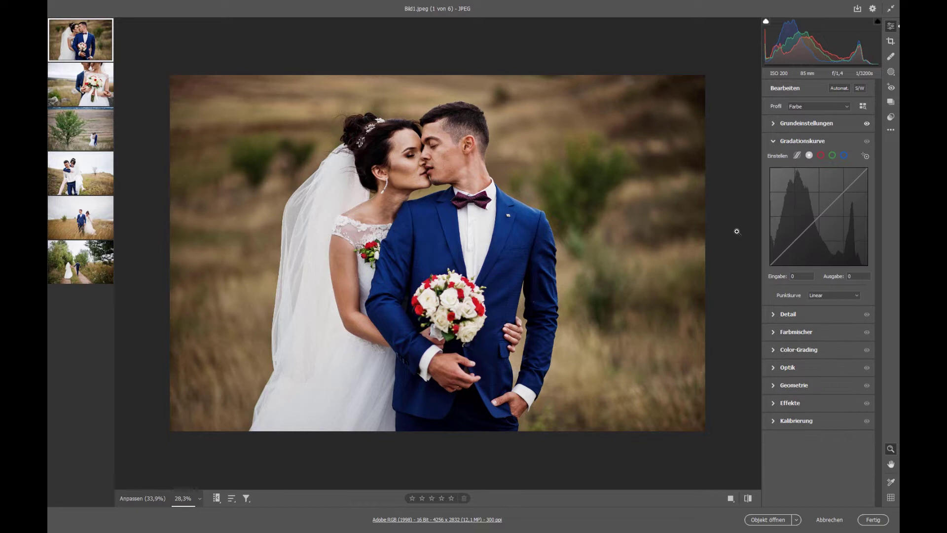
pyautogui.click(781, 254)
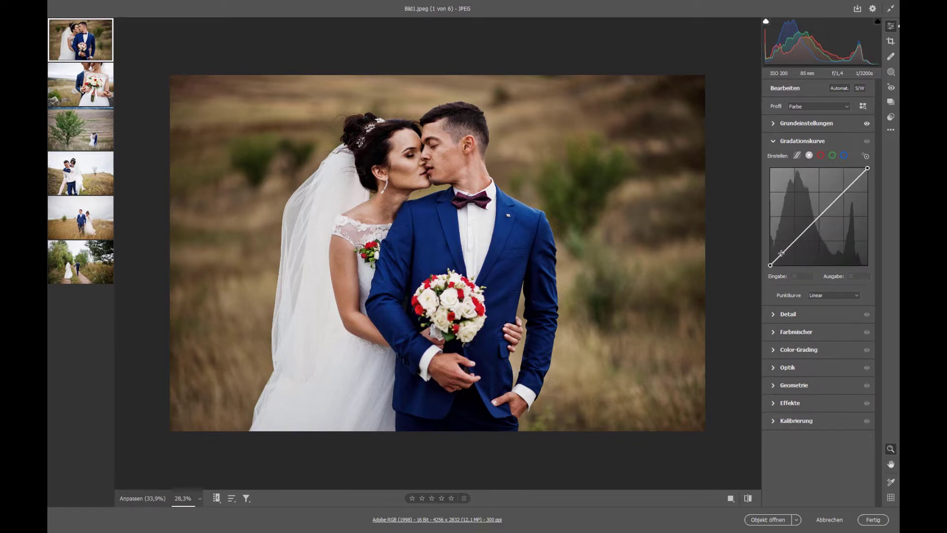
pyautogui.click(795, 241)
pyautogui.click(820, 216)
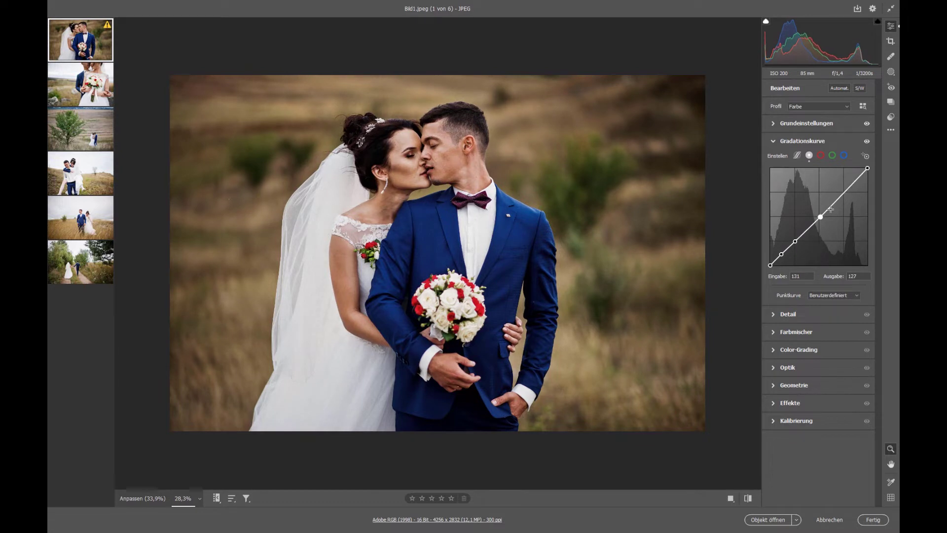
pyautogui.click(844, 192)
pyautogui.moveTo(820, 216); pyautogui.dragTo(844, 194)
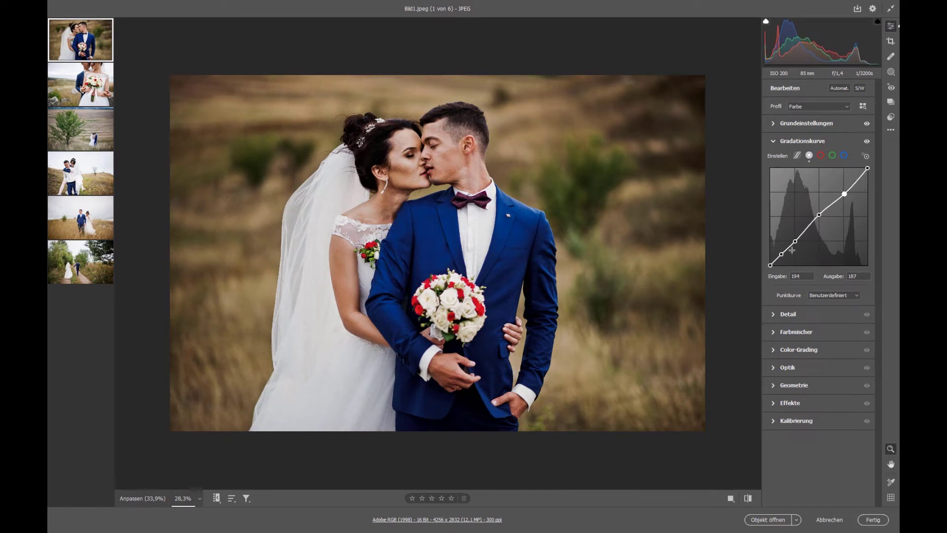
pyautogui.moveTo(781, 254)
pyautogui.mouseDown()
pyautogui.moveTo(794, 242)
pyautogui.moveTo(771, 261)
pyautogui.mouseUp()
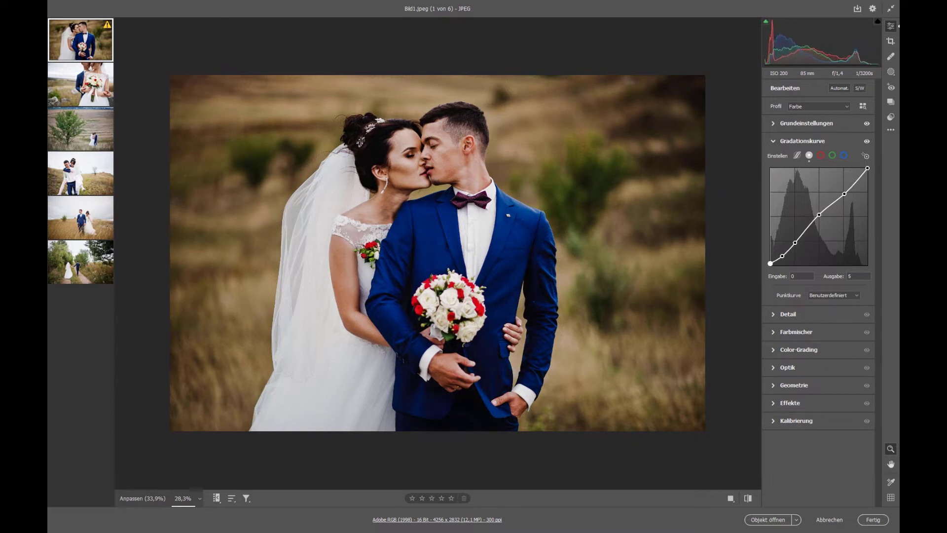
# - Lower the upper curve point and white point to 242, then add a red-channel shadow point
pyautogui.click(782, 256)
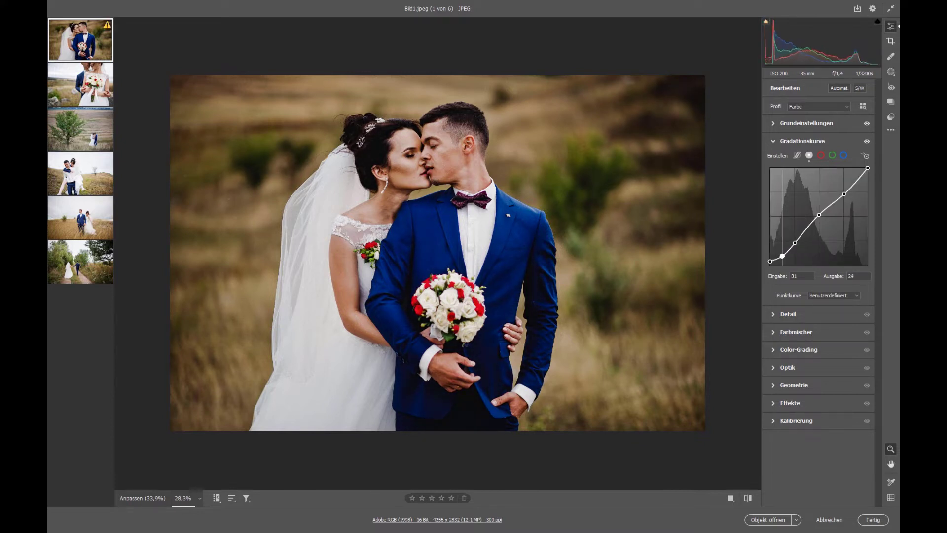
pyautogui.click(794, 243)
pyautogui.click(819, 215)
pyautogui.moveTo(844, 194); pyautogui.dragTo(845, 194)
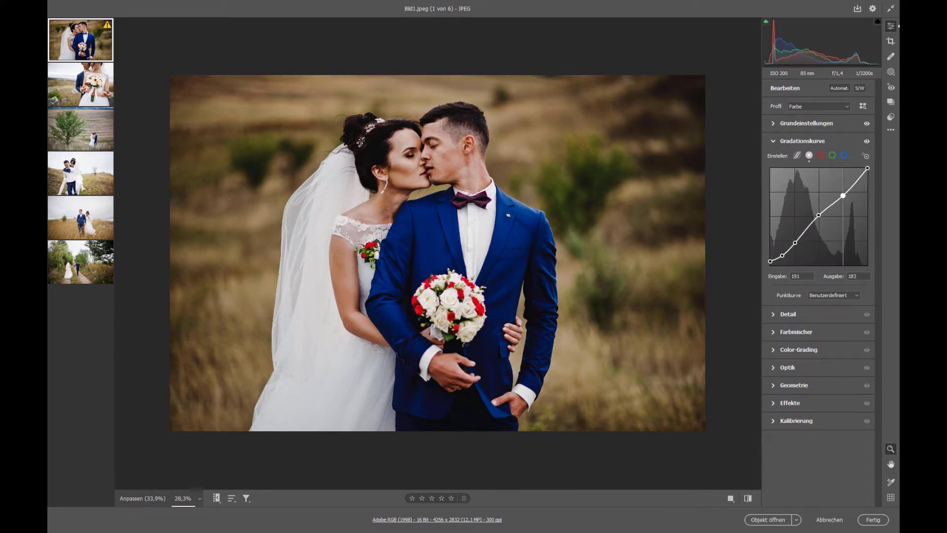
pyautogui.click(867, 168)
pyautogui.moveTo(867, 168); pyautogui.dragTo(867, 173)
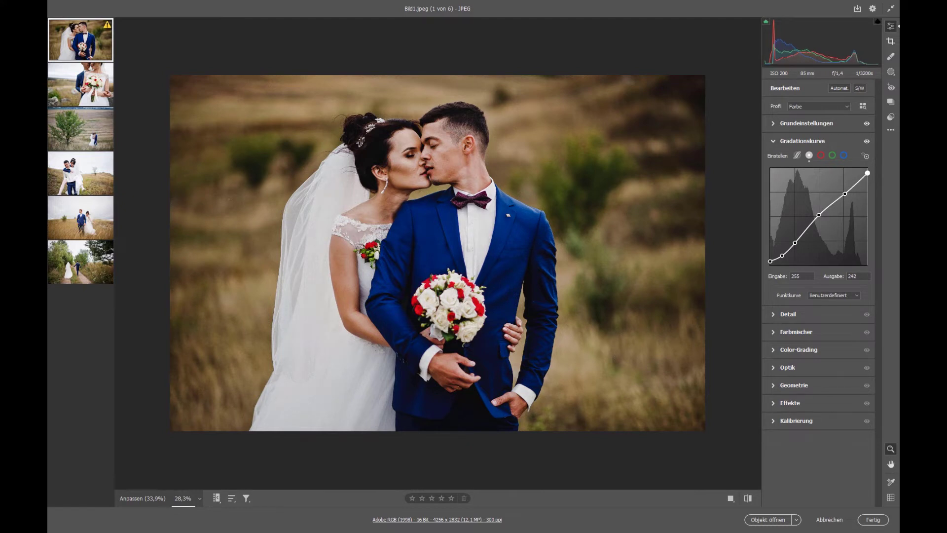
pyautogui.click(821, 156)
pyautogui.moveTo(794, 240); pyautogui.dragTo(793, 241)
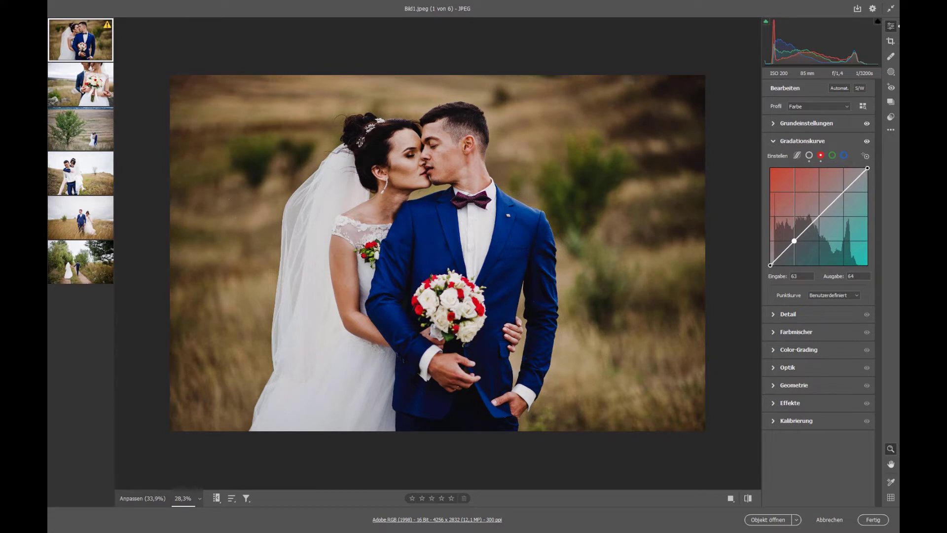
# - Add a red midpoint and lower red white point; pull down blue midpoint, white point, black point inward
pyautogui.click(819, 214)
pyautogui.moveTo(867, 168); pyautogui.dragTo(867, 171)
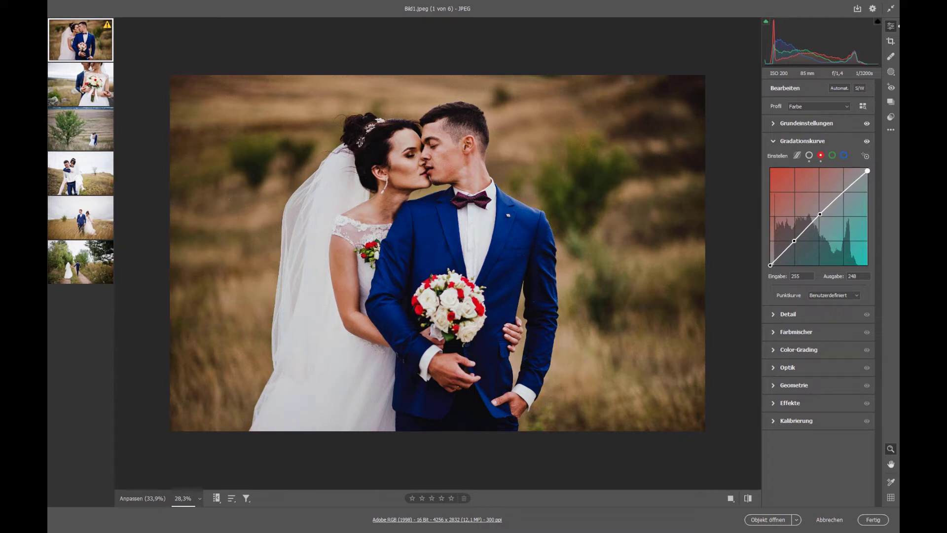
pyautogui.click(843, 156)
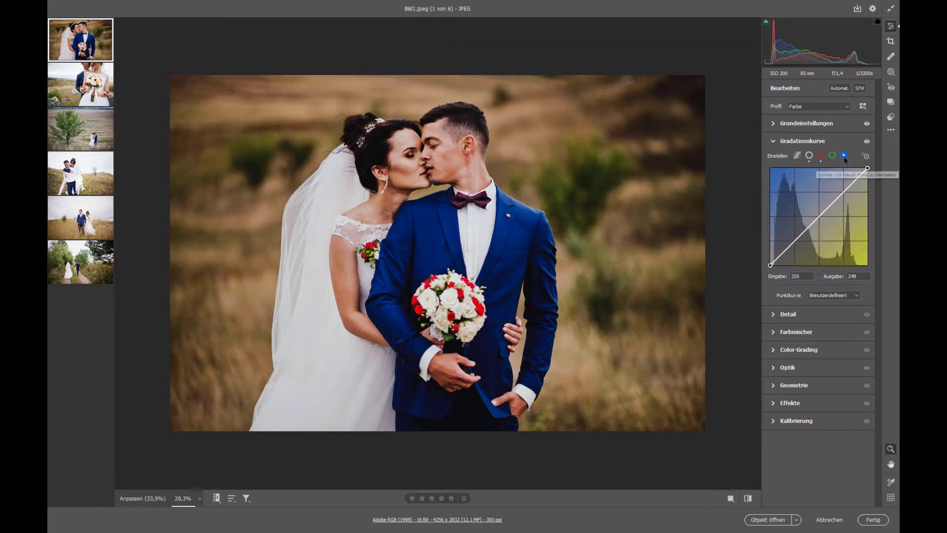
pyautogui.moveTo(818, 218); pyautogui.dragTo(819, 219)
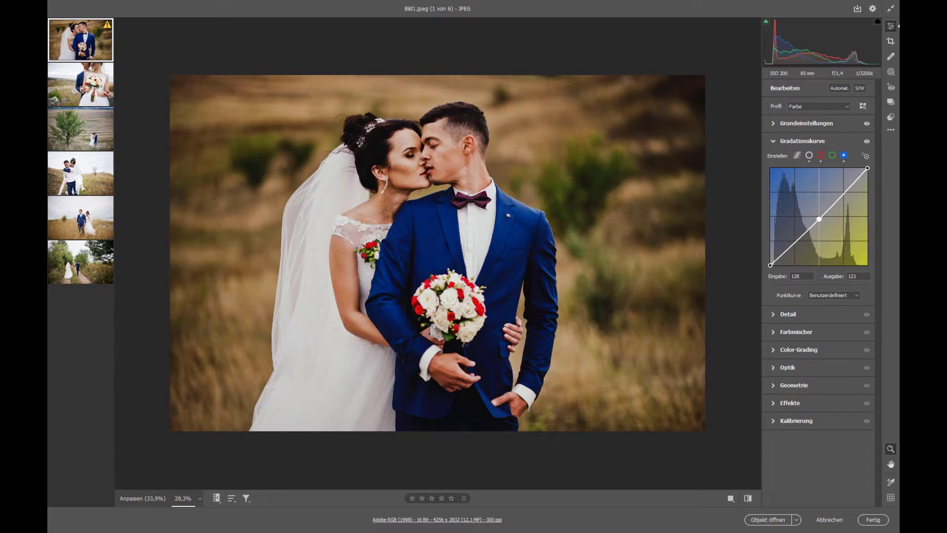
pyautogui.moveTo(867, 168); pyautogui.dragTo(866, 173)
pyautogui.moveTo(770, 265); pyautogui.dragTo(774, 265)
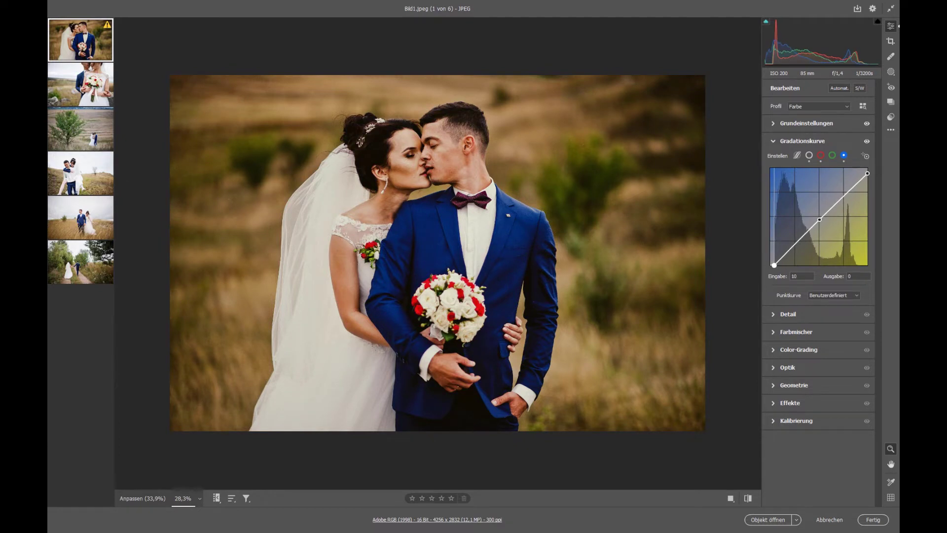
# - Move the red curve's black point to input 9 and collapse the tone curve panel
pyautogui.click(820, 155)
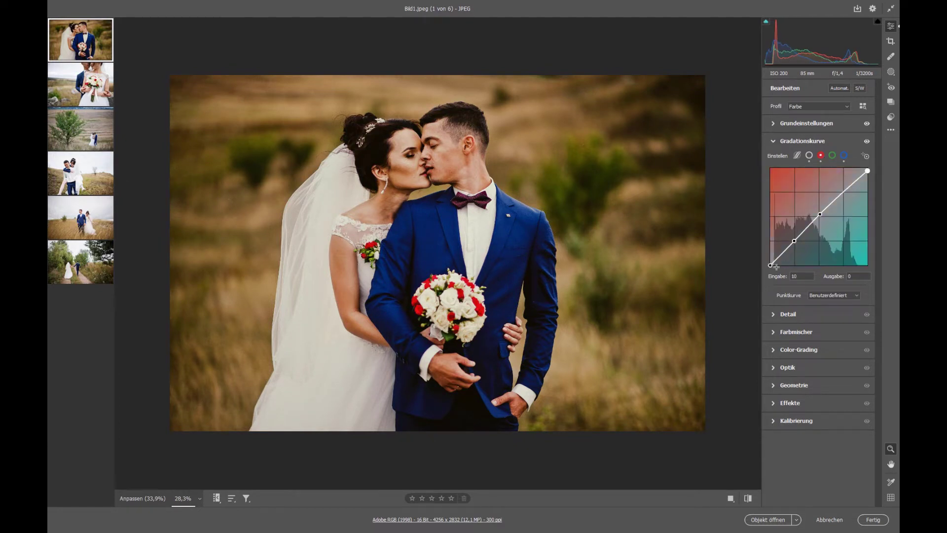
pyautogui.moveTo(769, 265); pyautogui.dragTo(773, 264)
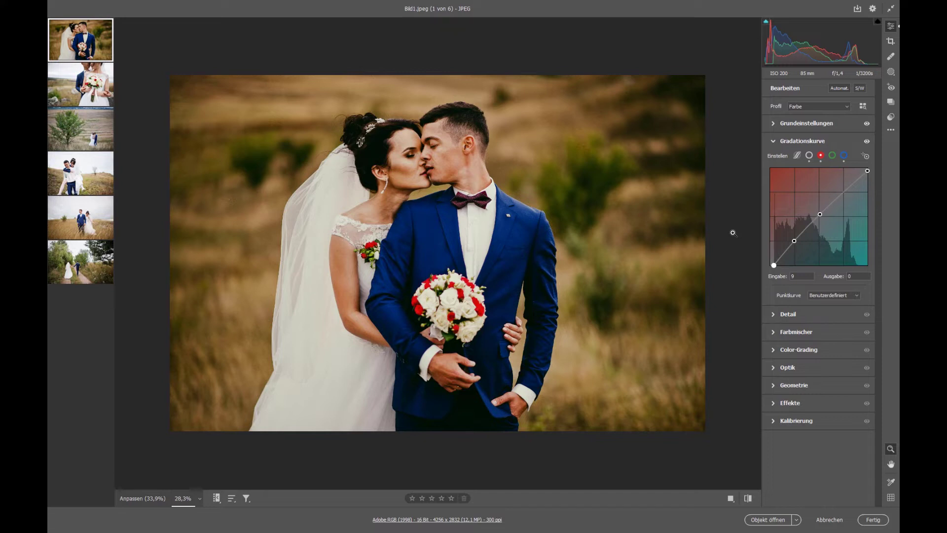
pyautogui.click(774, 142)
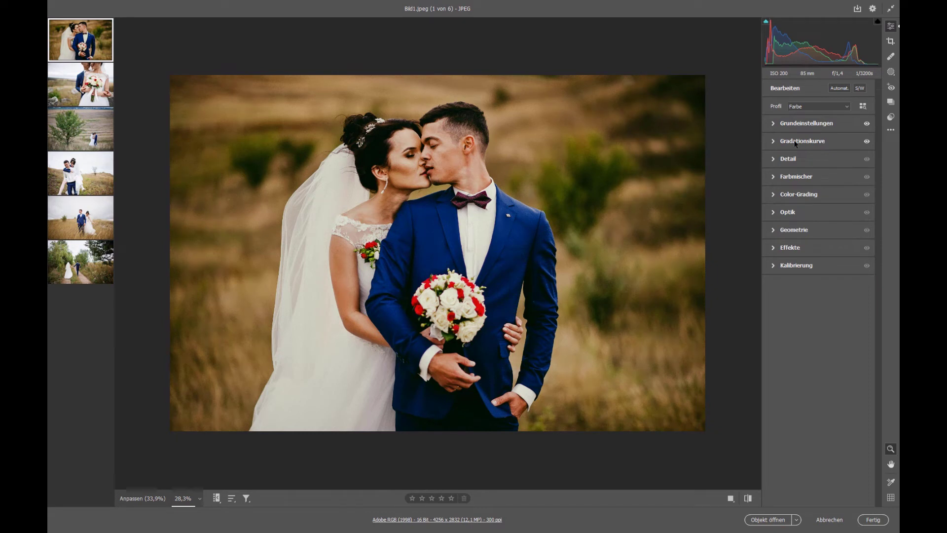
pyautogui.click(774, 124)
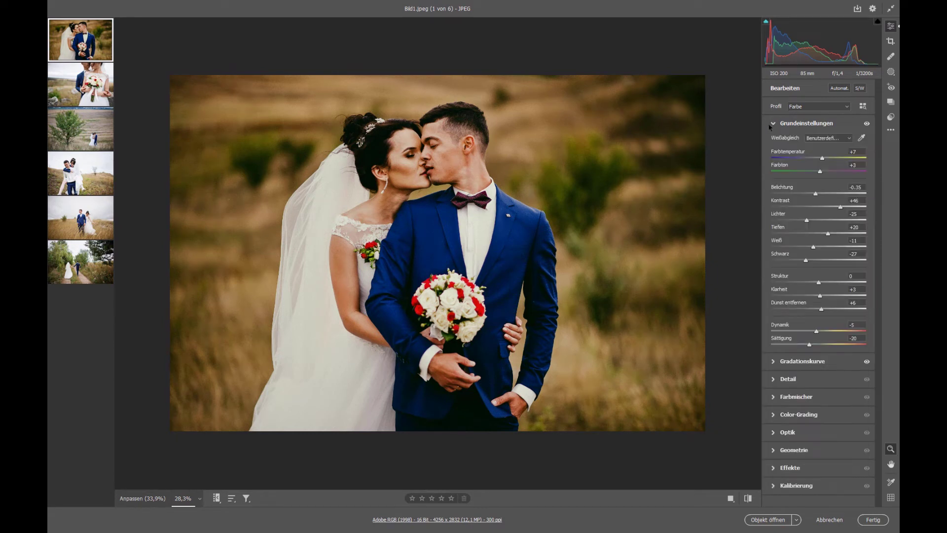
pyautogui.click(770, 125)
pyautogui.click(773, 142)
pyautogui.click(773, 142)
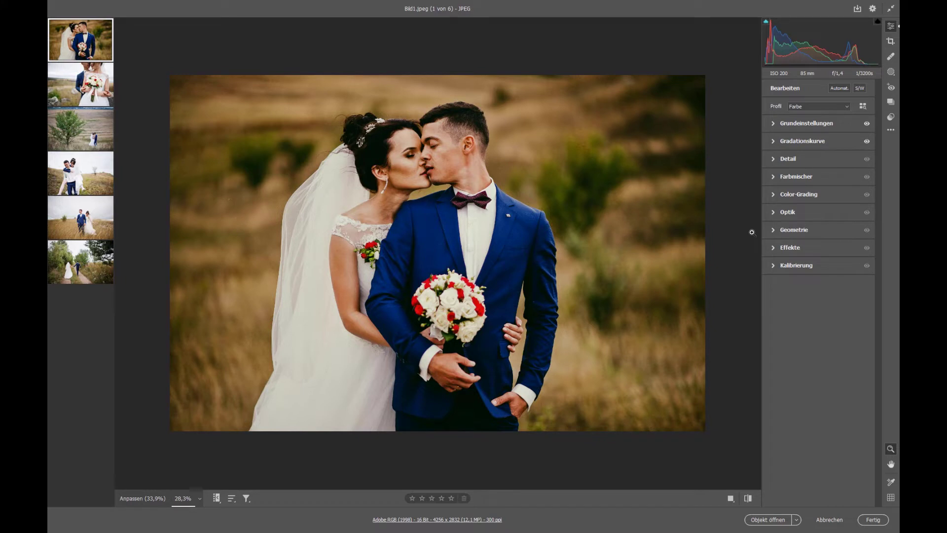
# - Set Color Mixer hues: reds +12, oranges +6, yellows -34, greens -59, aquas +4
pyautogui.click(773, 177)
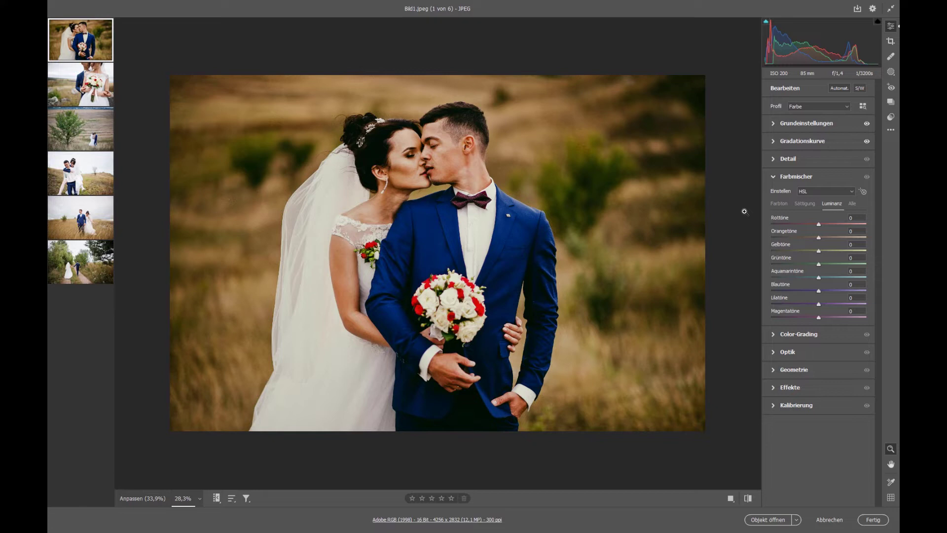
pyautogui.click(773, 206)
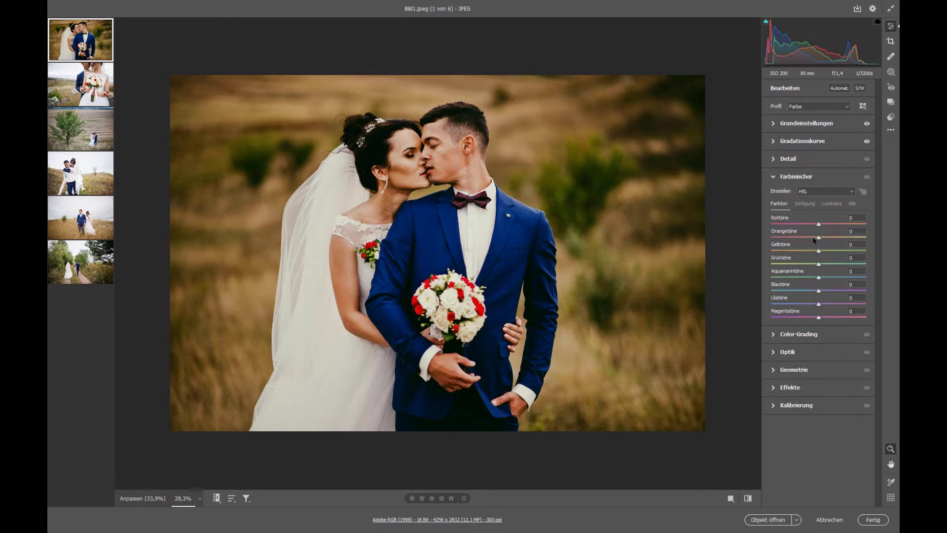
pyautogui.moveTo(819, 238)
pyautogui.mouseDown()
pyautogui.moveTo(777, 269)
pyautogui.moveTo(820, 277)
pyautogui.moveTo(790, 251)
pyautogui.moveTo(803, 254)
pyautogui.moveTo(780, 268)
pyautogui.mouseUp()
pyautogui.moveTo(820, 238)
pyautogui.mouseDown()
pyautogui.moveTo(815, 224)
pyautogui.moveTo(859, 239)
pyautogui.mouseUp()
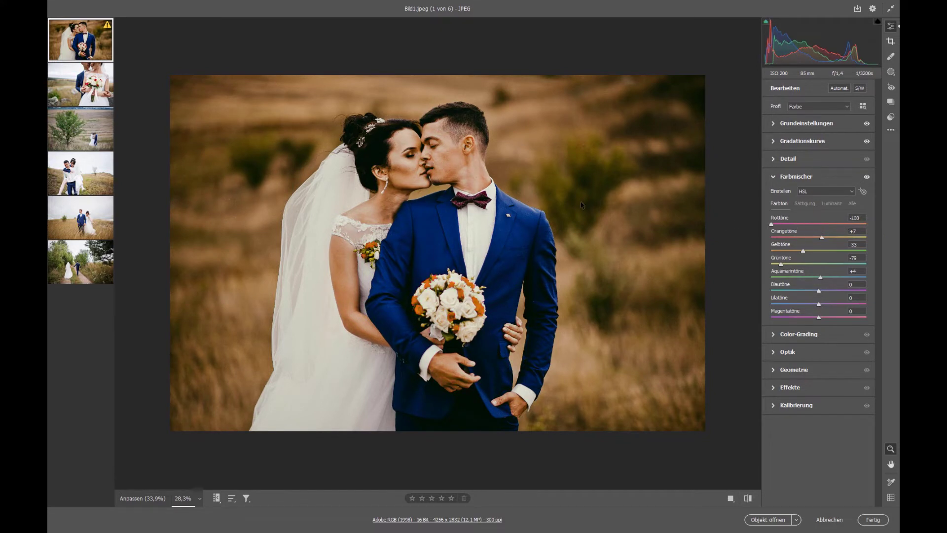
pyautogui.press('p')
pyautogui.press('p')
pyautogui.press('p')
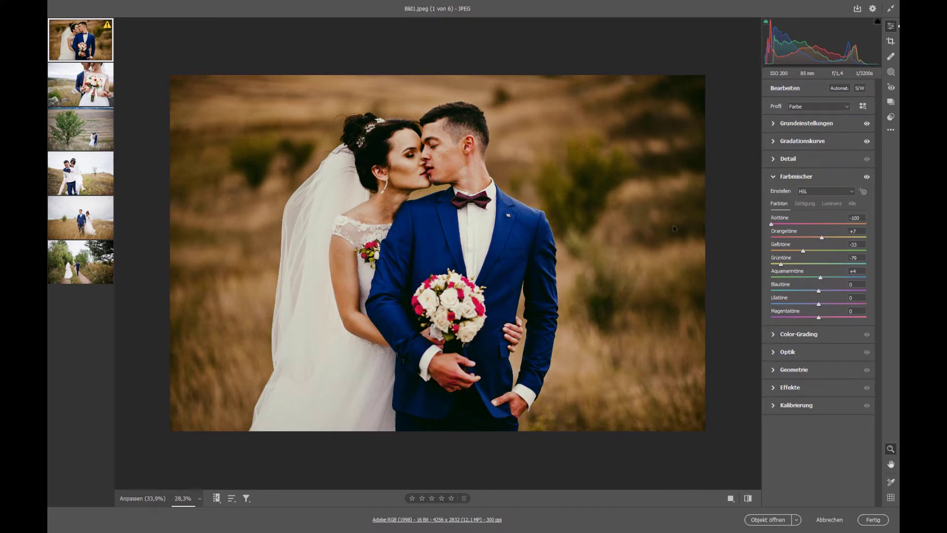
pyautogui.doubleClick(827, 224)
pyautogui.moveTo(826, 229)
pyautogui.mouseDown()
pyautogui.moveTo(868, 234)
pyautogui.moveTo(809, 241)
pyautogui.moveTo(821, 241)
pyautogui.mouseUp()
pyautogui.moveTo(802, 251)
pyautogui.mouseDown()
pyautogui.moveTo(879, 270)
pyautogui.moveTo(787, 267)
pyautogui.mouseUp()
pyautogui.moveTo(788, 265); pyautogui.dragTo(790, 266)
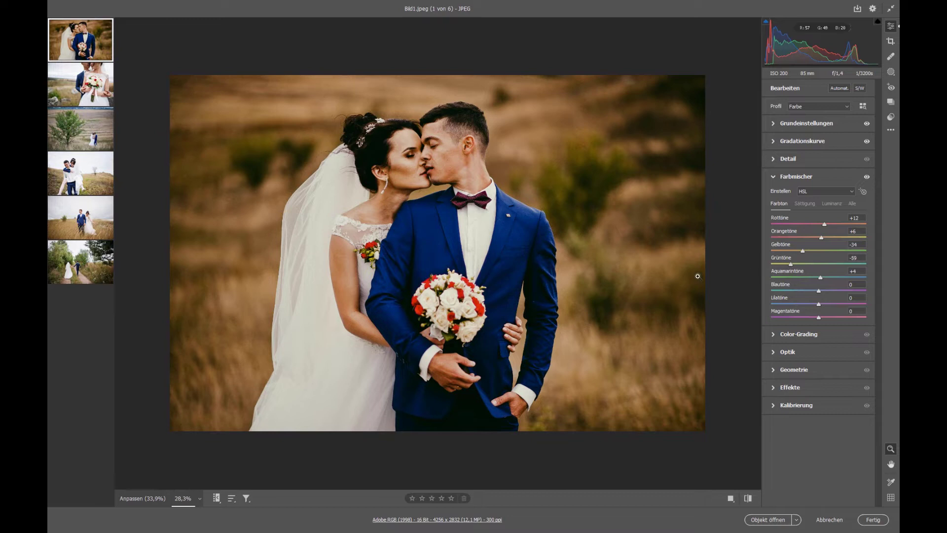
# - Lower saturation: reds -7, oranges -22, yellows -30, greens -76, aquas -60, blues -38
pyautogui.click(805, 203)
pyautogui.moveTo(818, 238); pyautogui.dragTo(801, 251)
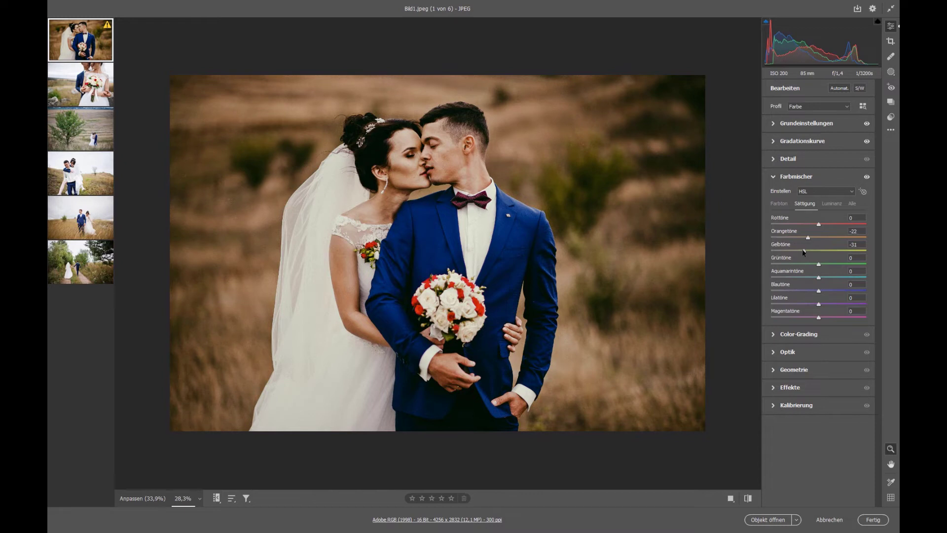
pyautogui.moveTo(818, 224); pyautogui.dragTo(814, 224)
pyautogui.moveTo(819, 265)
pyautogui.mouseDown()
pyautogui.moveTo(782, 264)
pyautogui.moveTo(803, 291)
pyautogui.mouseUp()
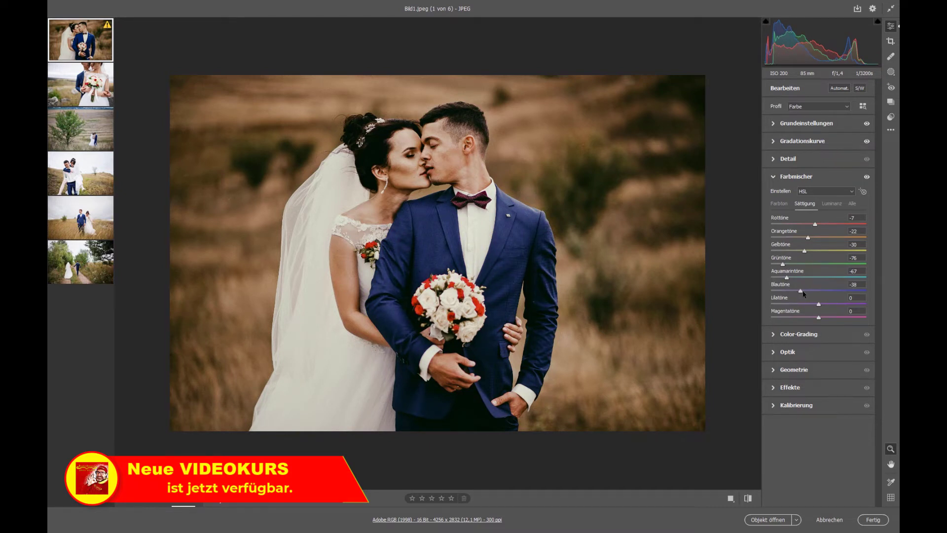
pyautogui.moveTo(786, 277); pyautogui.dragTo(784, 265)
# - Set luminance: reds -24, oranges +14, yellows -23, greens +17, aquas +4, blues +4
pyautogui.click(832, 204)
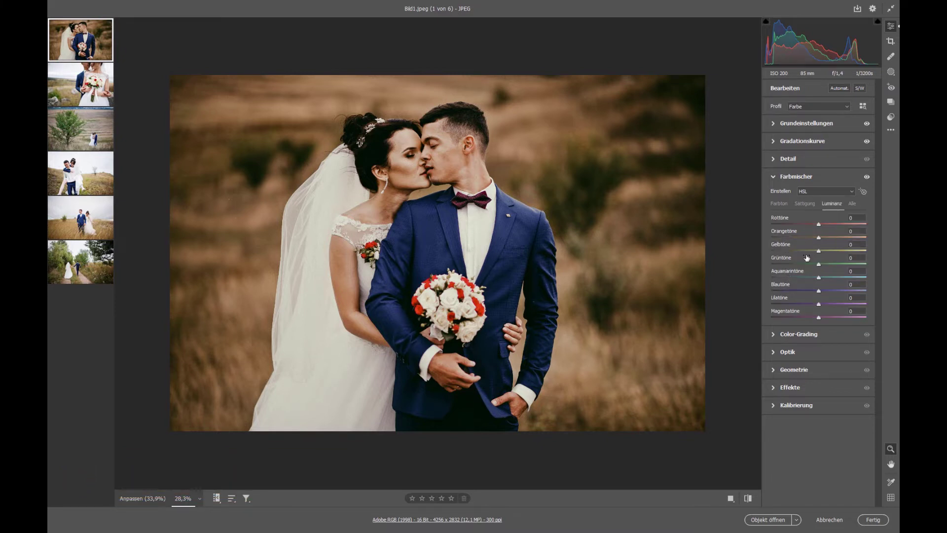
pyautogui.moveTo(820, 238); pyautogui.dragTo(827, 239)
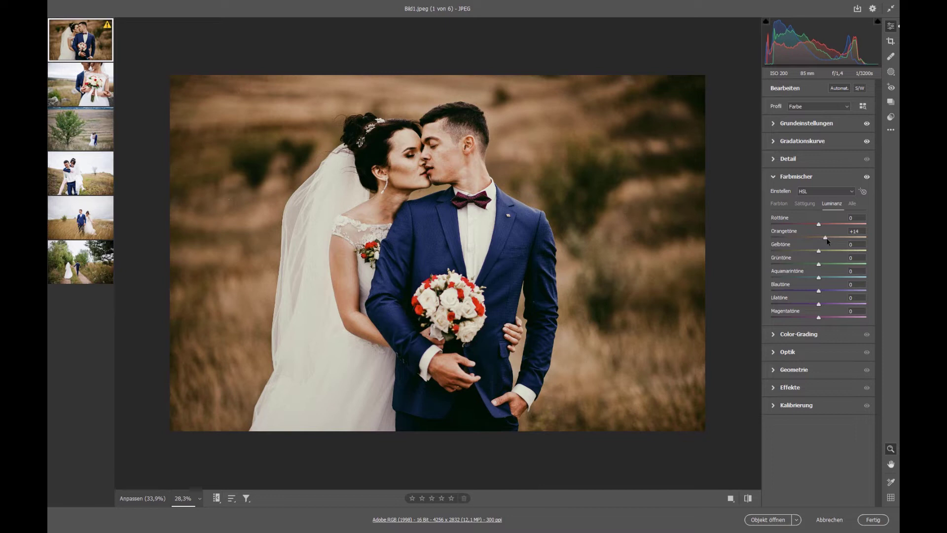
pyautogui.moveTo(818, 225); pyautogui.dragTo(807, 227)
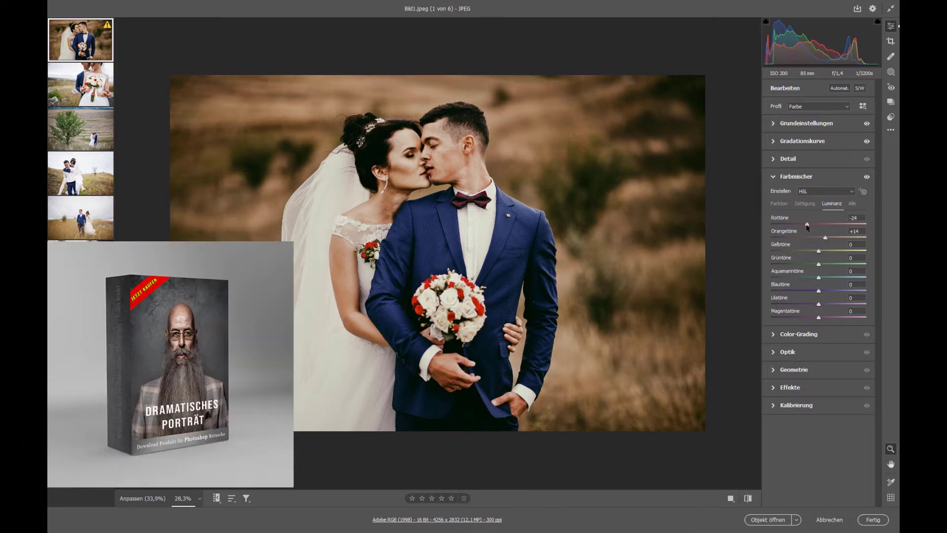
pyautogui.moveTo(806, 252); pyautogui.dragTo(808, 252)
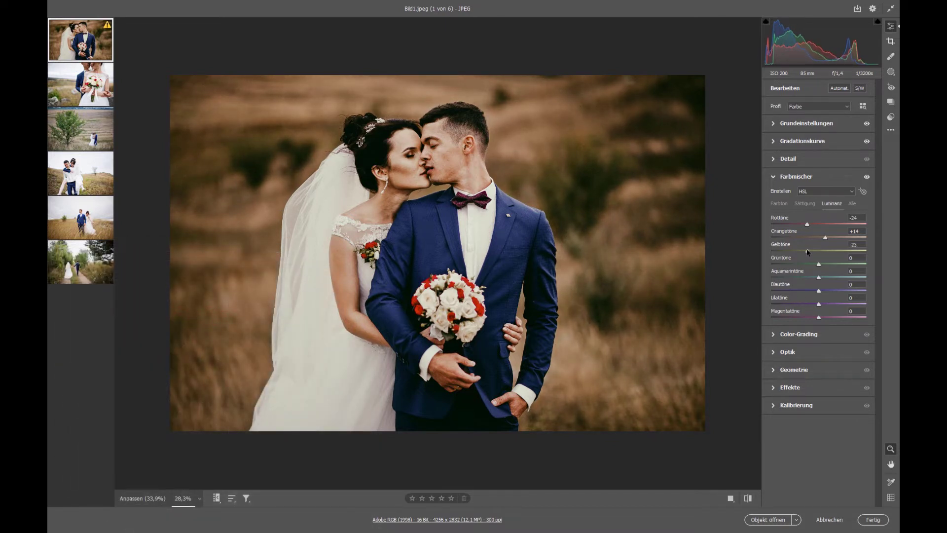
pyautogui.moveTo(818, 264)
pyautogui.mouseDown()
pyautogui.moveTo(803, 264)
pyautogui.moveTo(828, 265)
pyautogui.mouseUp()
pyautogui.moveTo(829, 267)
pyautogui.mouseDown()
pyautogui.moveTo(772, 264)
pyautogui.moveTo(827, 266)
pyautogui.mouseUp()
pyautogui.moveTo(819, 278); pyautogui.dragTo(822, 291)
# - Open Calibration and adjust the red primary hue back near zero
pyautogui.click(773, 177)
pyautogui.click(773, 265)
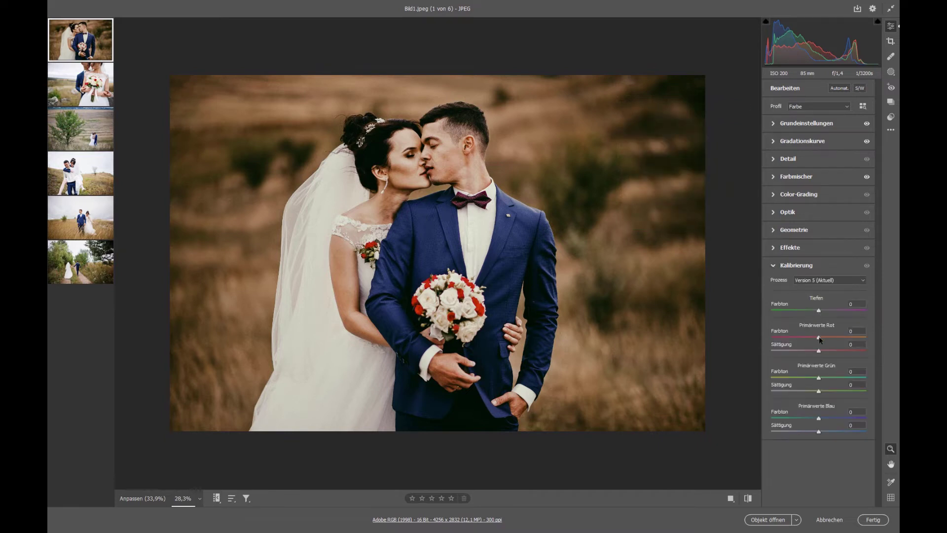
pyautogui.moveTo(819, 338); pyautogui.dragTo(810, 338)
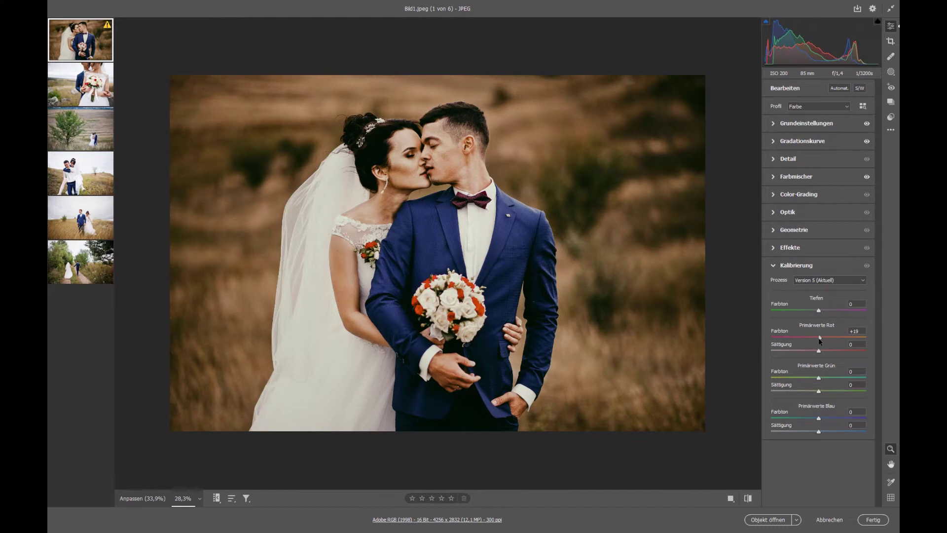
pyautogui.moveTo(810, 338); pyautogui.dragTo(848, 338)
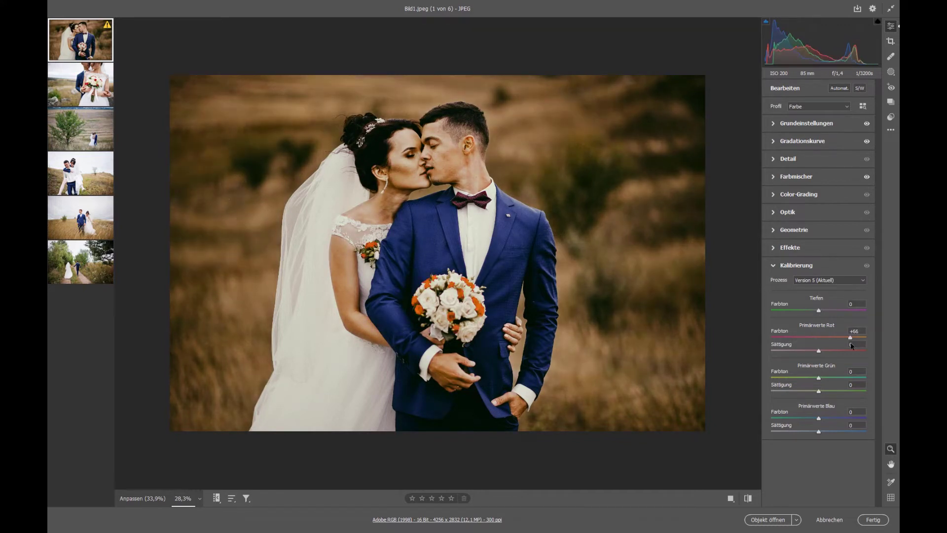
pyautogui.click(821, 337)
pyautogui.moveTo(821, 347); pyautogui.dragTo(813, 355)
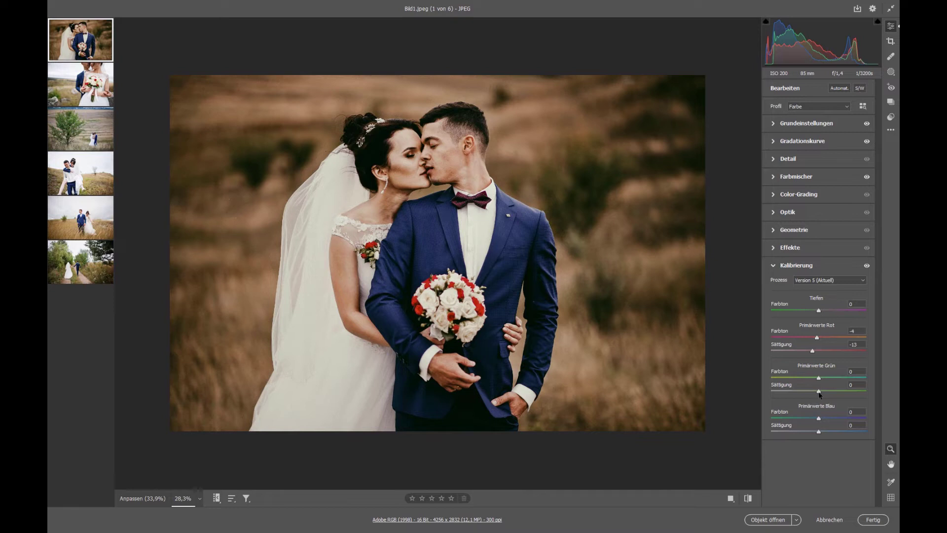
# - Set green primary hue +5, saturation -6 and blue primary hue -10, saturation -20
pyautogui.moveTo(818, 378)
pyautogui.mouseDown()
pyautogui.moveTo(777, 377)
pyautogui.moveTo(819, 384)
pyautogui.mouseUp()
pyautogui.moveTo(819, 384); pyautogui.dragTo(762, 417)
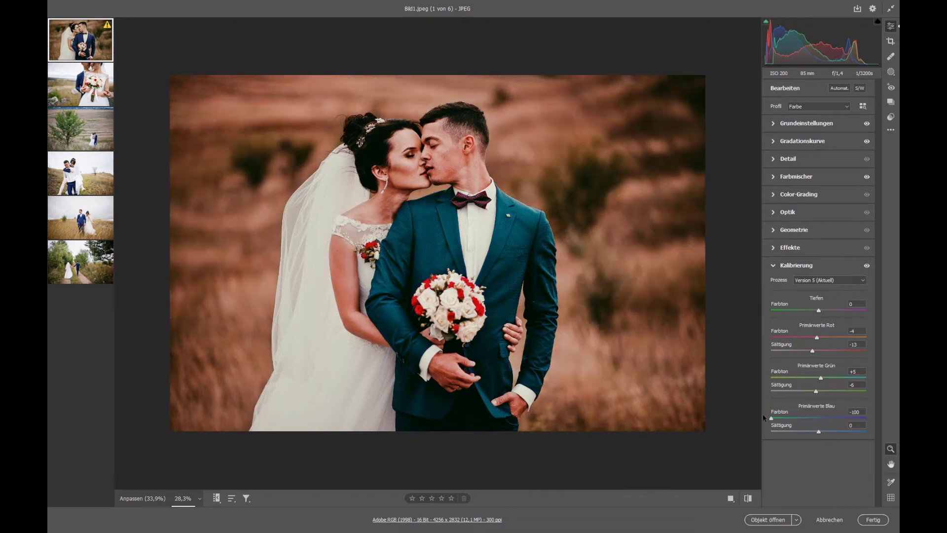
pyautogui.moveTo(851, 418); pyautogui.dragTo(867, 418)
pyautogui.moveTo(787, 418)
pyautogui.mouseDown()
pyautogui.moveTo(820, 418)
pyautogui.moveTo(756, 423)
pyautogui.moveTo(791, 423)
pyautogui.mouseUp()
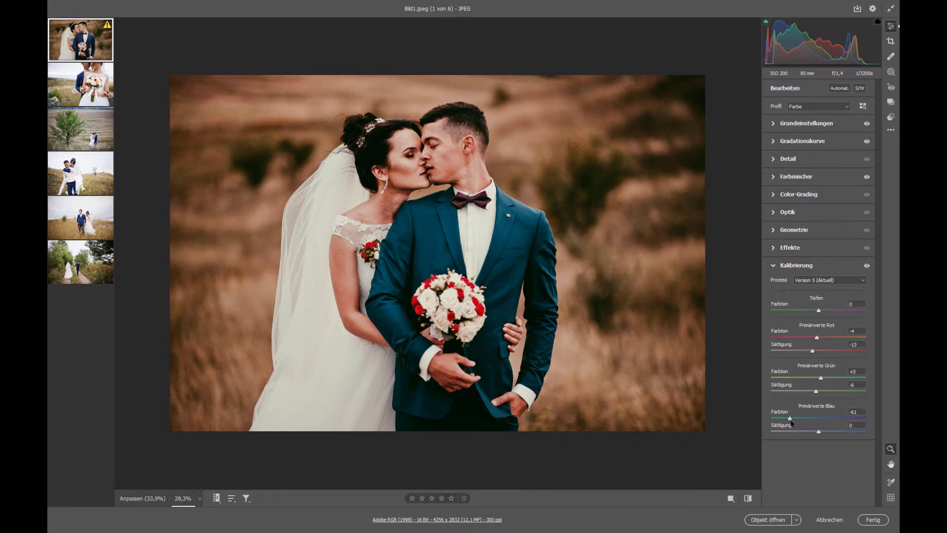
pyautogui.moveTo(791, 423)
pyautogui.mouseDown()
pyautogui.moveTo(822, 426)
pyautogui.moveTo(809, 432)
pyautogui.mouseUp()
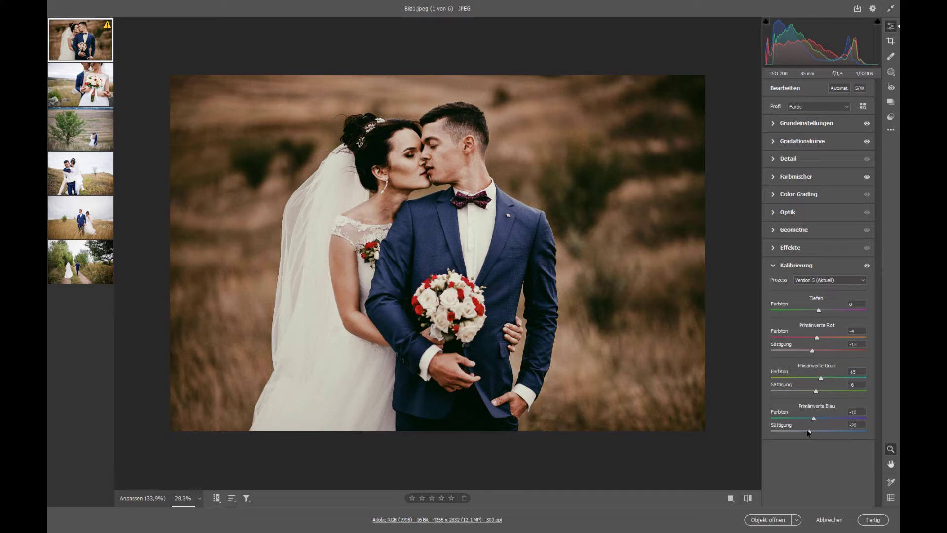
# - Show the Basic panel, darken Blacks from -27 to -50, and zoom the preview out
pyautogui.click(774, 124)
pyautogui.moveTo(806, 262); pyautogui.dragTo(795, 260)
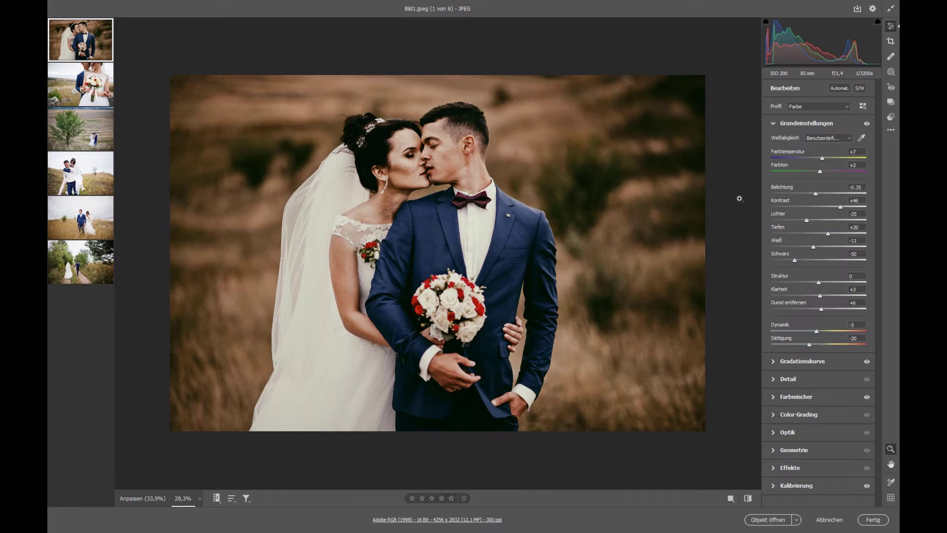
pyautogui.press('alt')
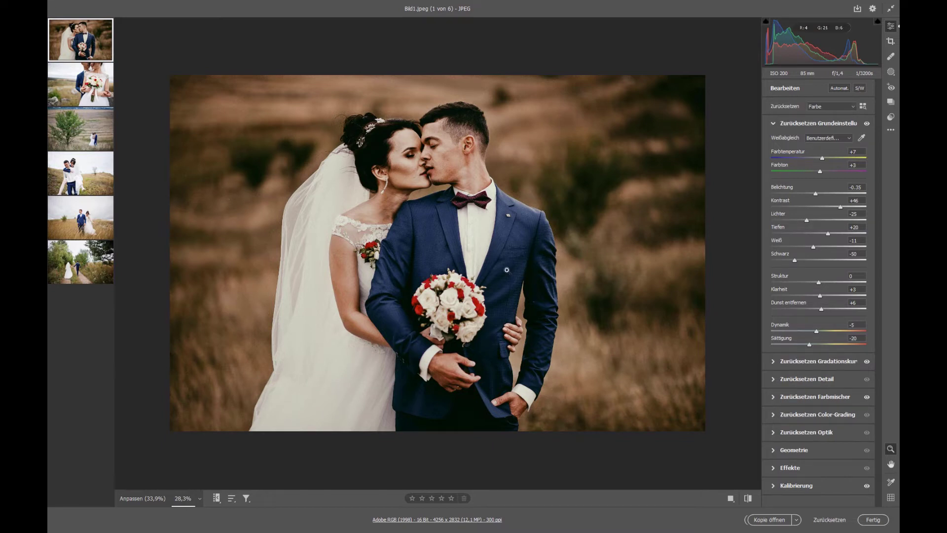
pyautogui.keyDown('alt'); pyautogui.click(506, 270); pyautogui.keyUp('alt')
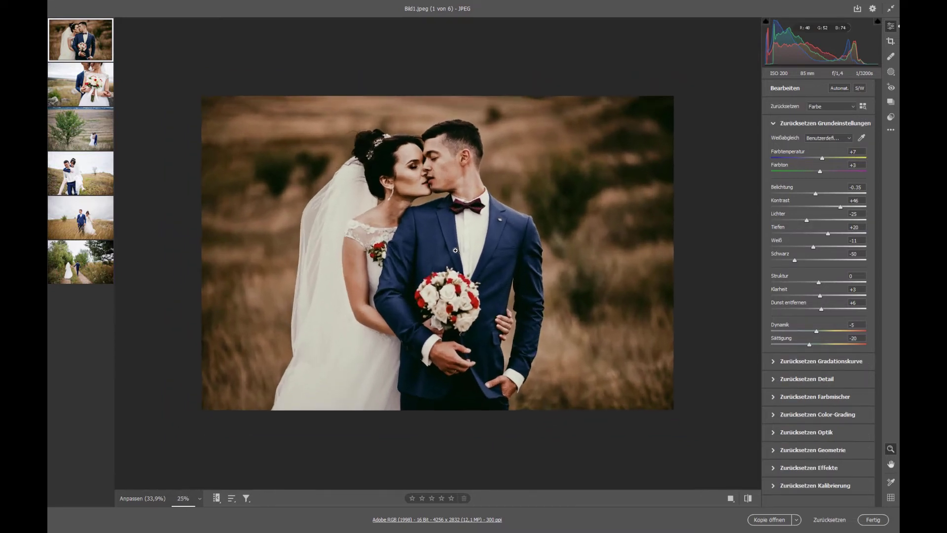
pyautogui.keyDown('alt'); pyautogui.click(455, 250); pyautogui.keyUp('alt')
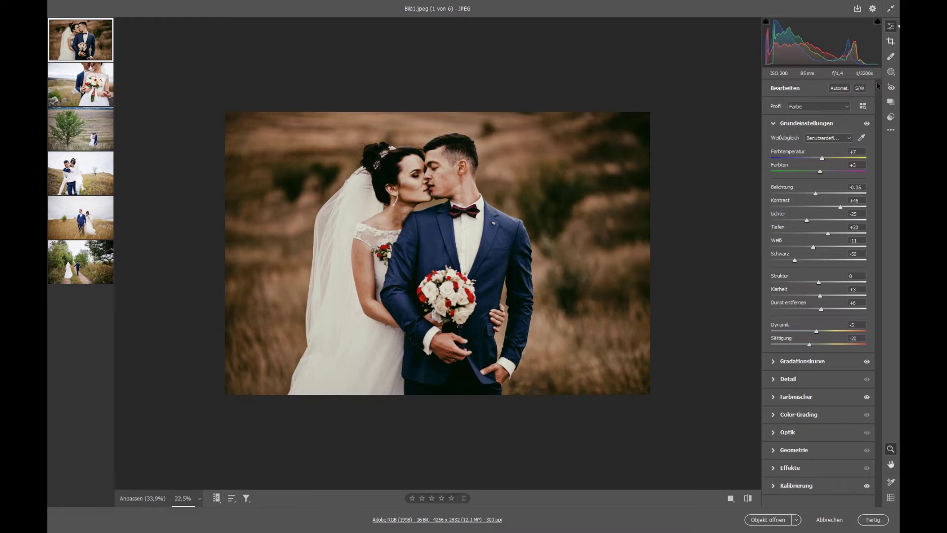
# - Drag a linear gradient mask across the photo: exposure -0.10, highlights -64, shadows +44, whites -10, blacks +9
pyautogui.click(891, 72)
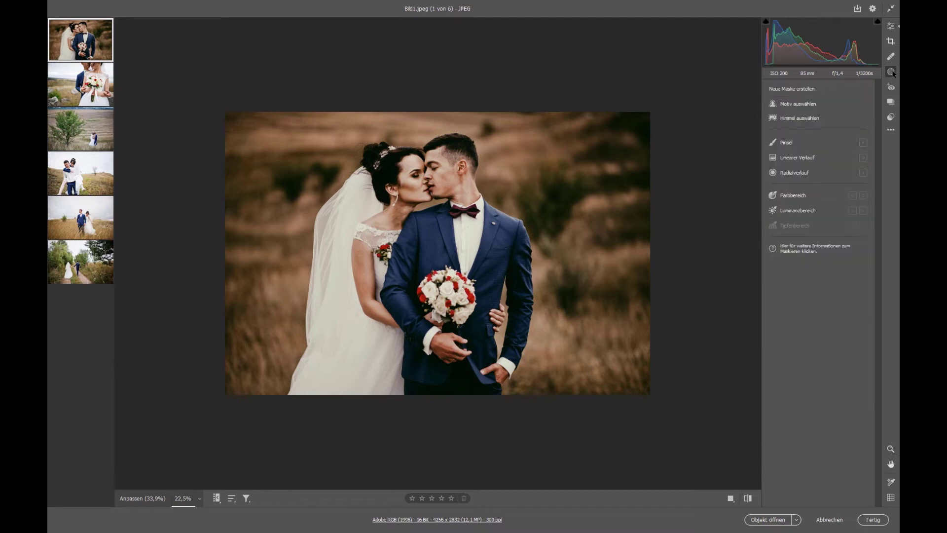
pyautogui.click(798, 157)
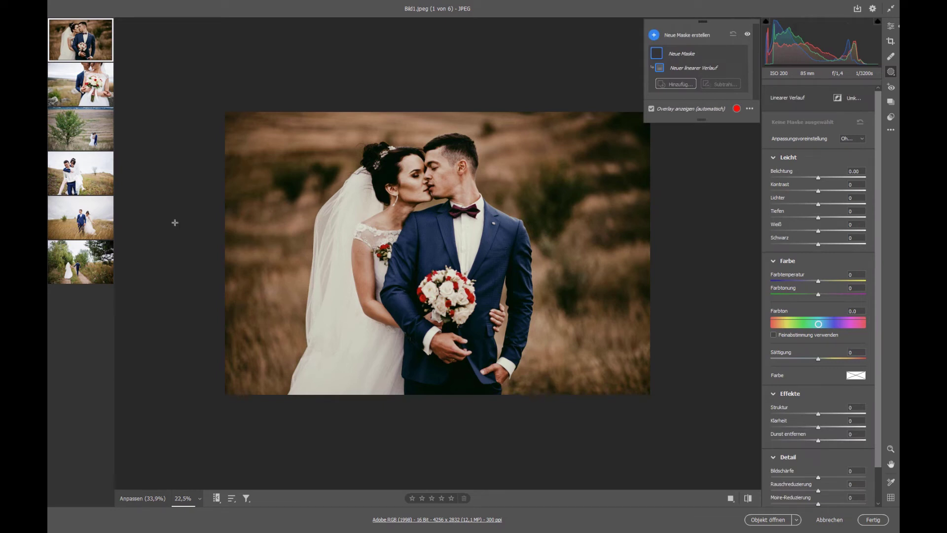
pyautogui.moveTo(166, 222); pyautogui.dragTo(690, 222)
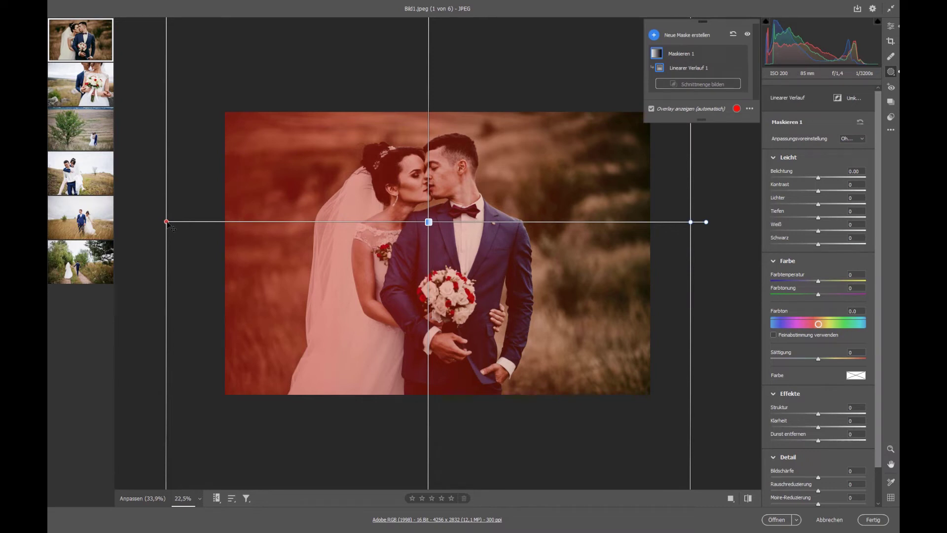
pyautogui.moveTo(168, 223); pyautogui.dragTo(678, 227)
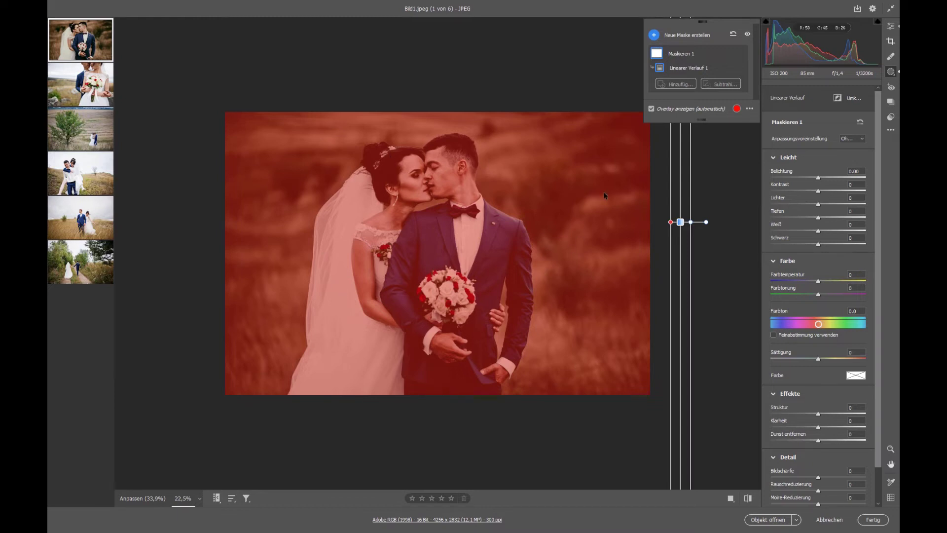
pyautogui.moveTo(818, 177)
pyautogui.mouseDown()
pyautogui.moveTo(787, 205)
pyautogui.moveTo(841, 224)
pyautogui.moveTo(814, 232)
pyautogui.moveTo(822, 244)
pyautogui.mouseUp()
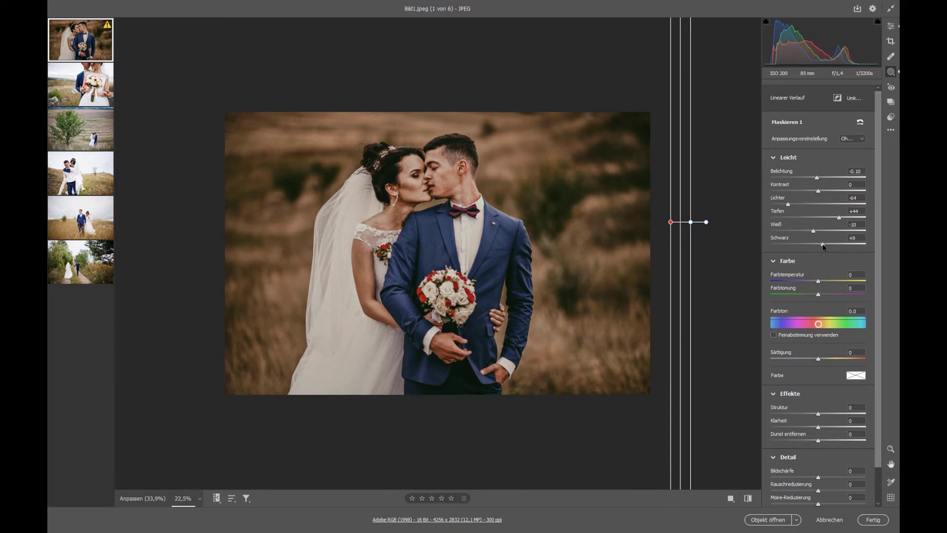
# - Give the mask temperature -4, tint +10, saturation -7, texture +10, clarity +9 and dehaze +9
pyautogui.moveTo(818, 281); pyautogui.dragTo(823, 298)
pyautogui.moveTo(817, 359); pyautogui.dragTo(815, 361)
pyautogui.moveTo(818, 413); pyautogui.dragTo(824, 432)
pyautogui.moveTo(819, 440); pyautogui.dragTo(823, 442)
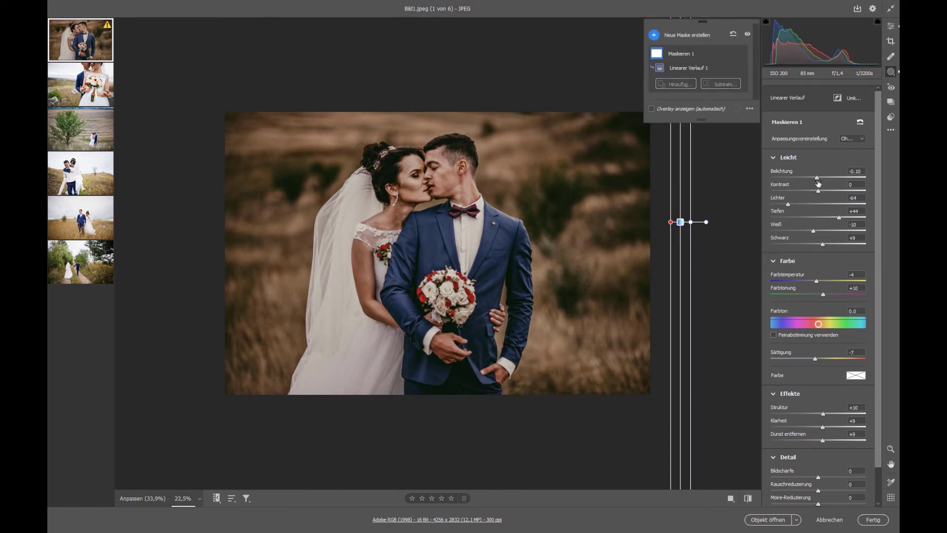
pyautogui.moveTo(818, 191)
pyautogui.mouseDown()
pyautogui.moveTo(808, 190)
pyautogui.moveTo(823, 190)
pyautogui.mouseUp()
# - Add noise reduction +31 and sharpness +40 to the mask, then open the photo in Photoshop
pyautogui.scroll(-2, 810, 497)
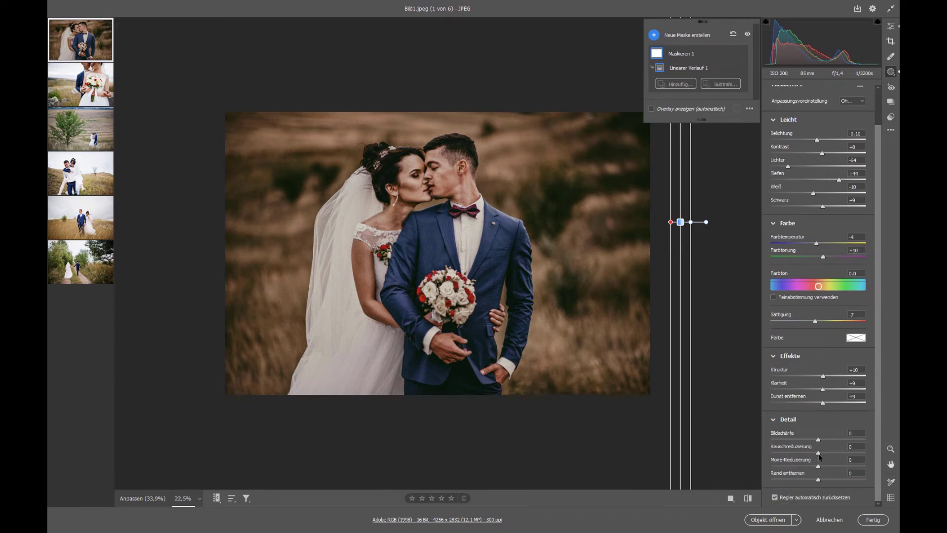
pyautogui.moveTo(819, 455); pyautogui.dragTo(833, 456)
pyautogui.moveTo(841, 440); pyautogui.dragTo(839, 440)
pyautogui.moveTo(835, 439); pyautogui.dragTo(836, 438)
pyautogui.click(890, 25)
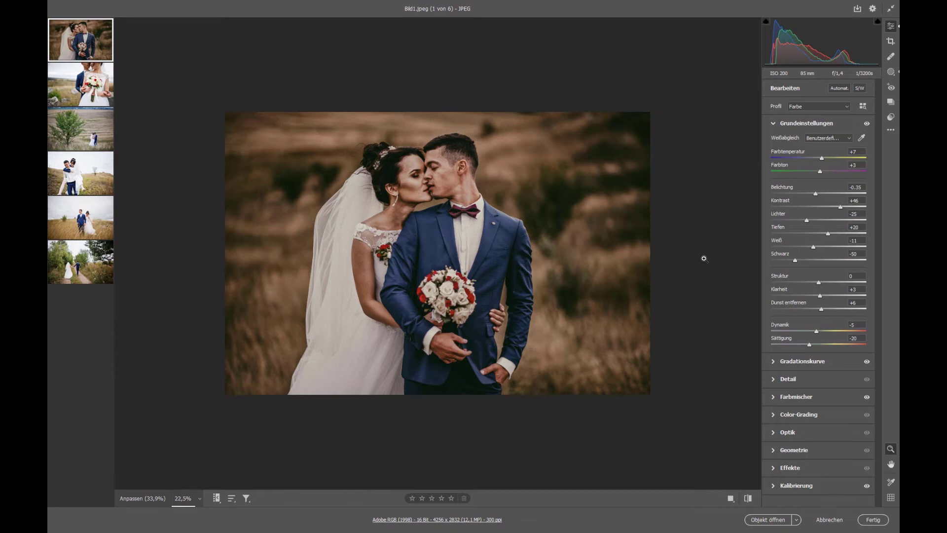
pyautogui.click(761, 522)
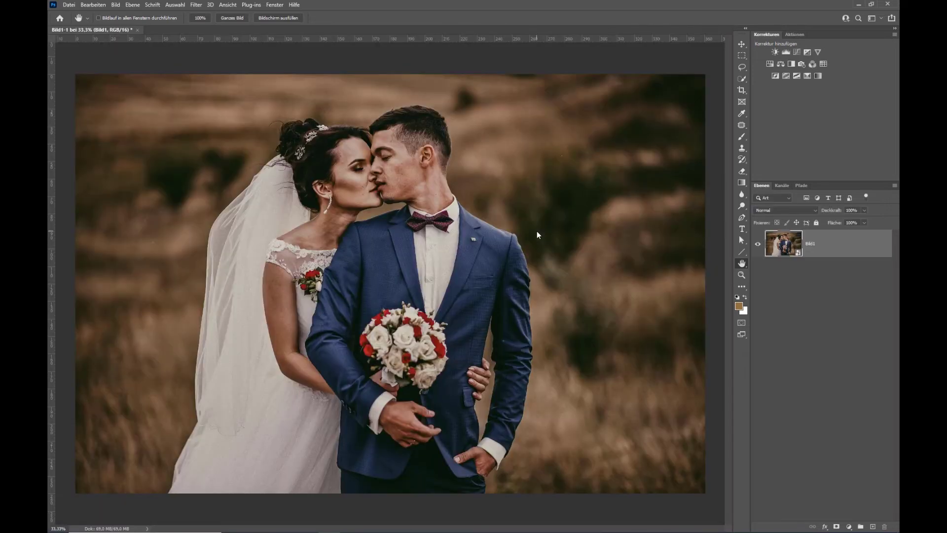
# - Zoom the opened Bild1 photo out so it fits the window
pyautogui.scroll(-3, 498, 197)
pyautogui.scroll(-1, 478, 281)
pyautogui.scroll(2, 477, 281)
pyautogui.scroll(1, 481, 280)
pyautogui.scroll(-1, 486, 279)
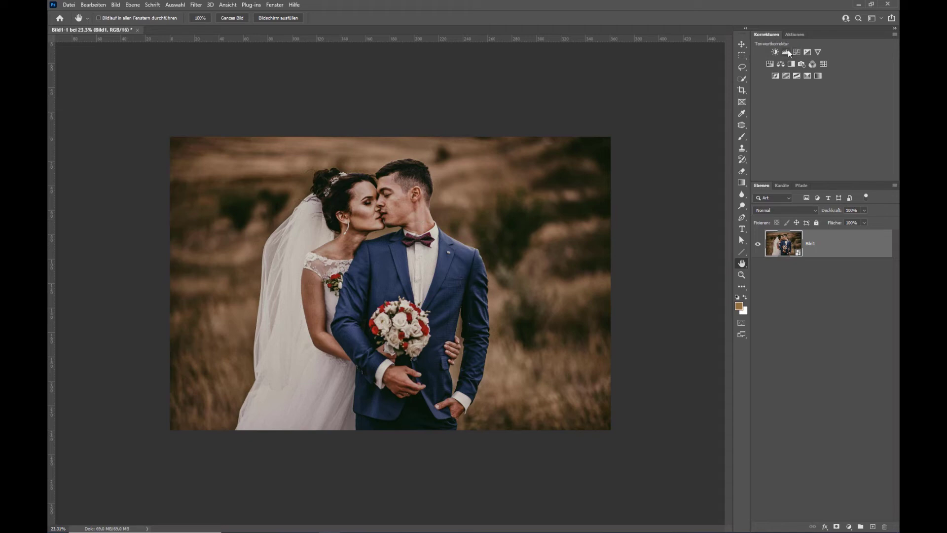
# - Add a Schwarzweiß adjustment layer, darkening yellows and greens and lightening cyans in the mix
pyautogui.click(791, 64)
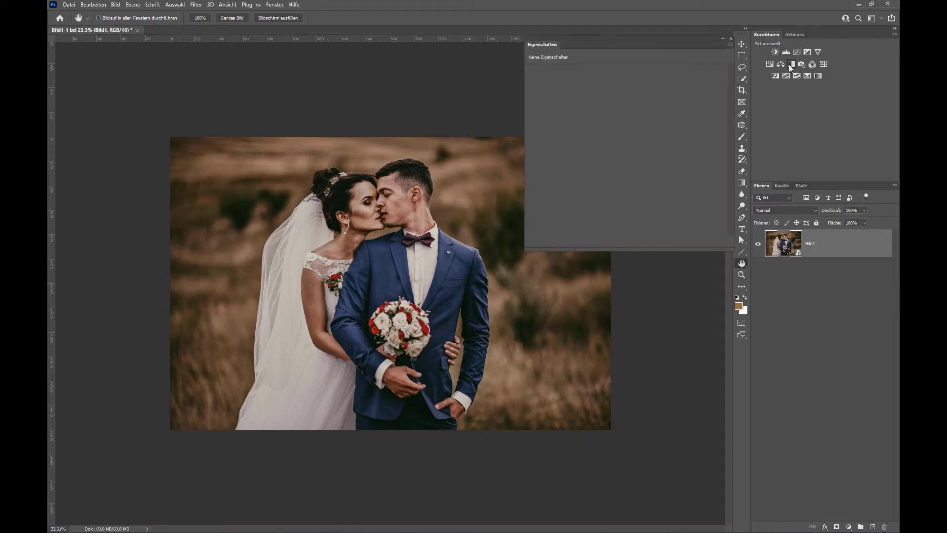
pyautogui.moveTo(642, 54); pyautogui.dragTo(613, 68)
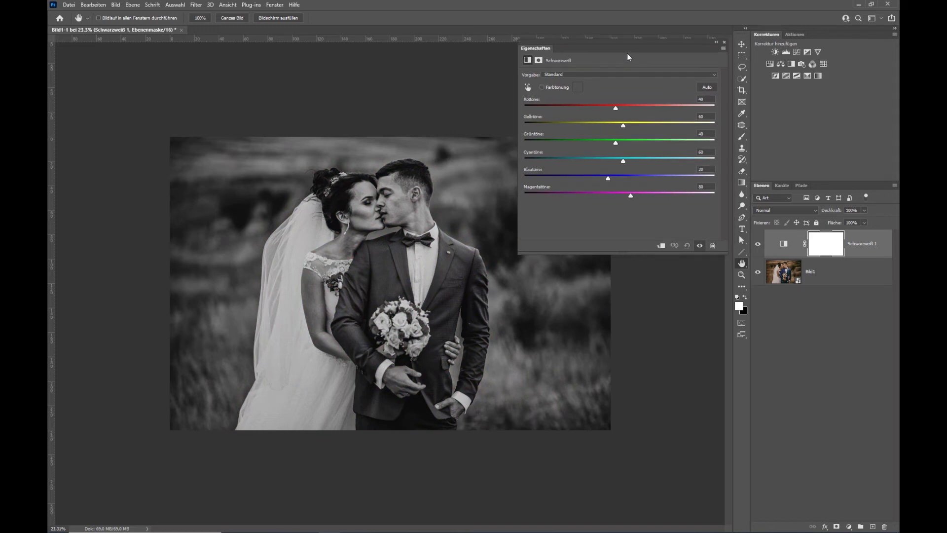
pyautogui.moveTo(604, 136)
pyautogui.mouseDown()
pyautogui.moveTo(551, 142)
pyautogui.moveTo(566, 147)
pyautogui.moveTo(613, 124)
pyautogui.mouseUp()
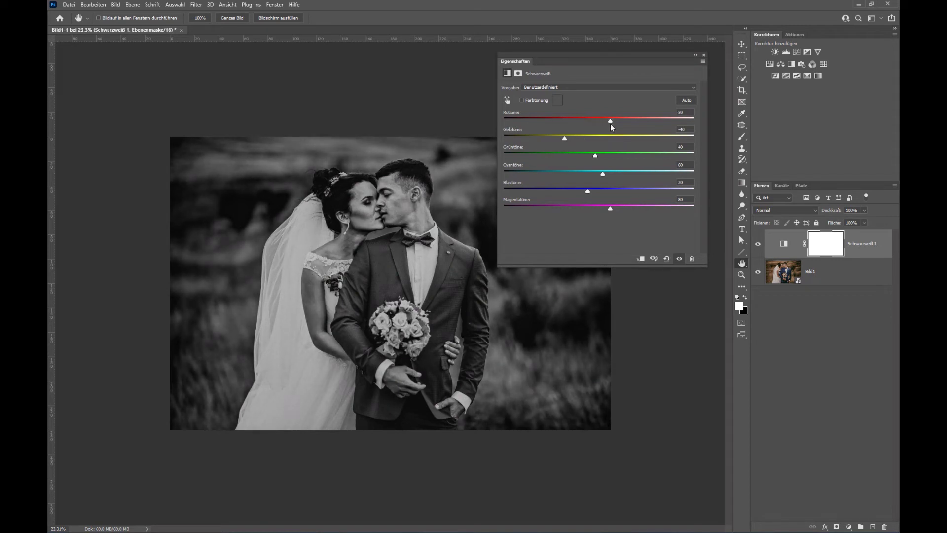
pyautogui.moveTo(591, 156)
pyautogui.mouseDown()
pyautogui.moveTo(533, 155)
pyautogui.moveTo(681, 156)
pyautogui.moveTo(513, 158)
pyautogui.mouseUp()
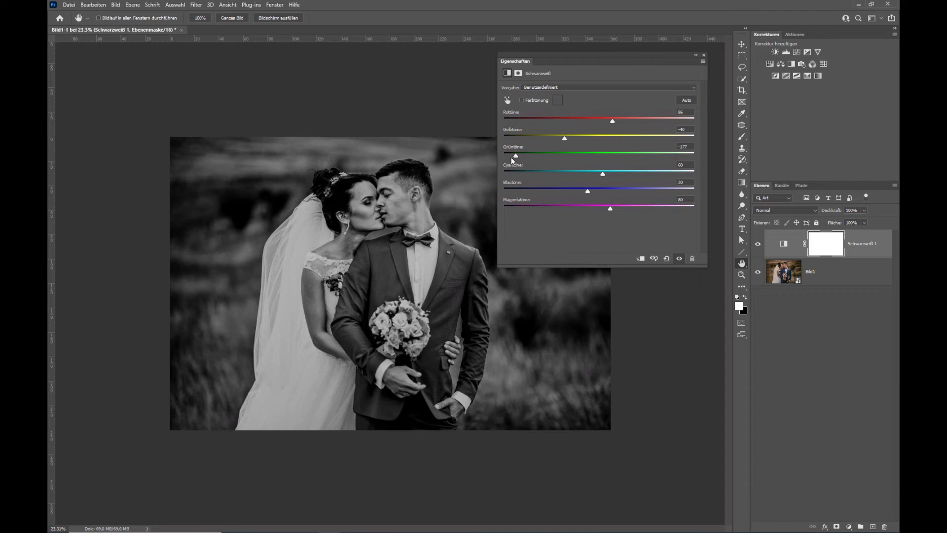
pyautogui.moveTo(602, 173)
pyautogui.mouseDown()
pyautogui.moveTo(667, 176)
pyautogui.moveTo(617, 176)
pyautogui.mouseUp()
# - Set Schwarzweiß 1 to Weiches Licht blend mode at 20% opacity
pyautogui.moveTo(832, 211)
pyautogui.mouseDown()
pyautogui.moveTo(767, 213)
pyautogui.moveTo(778, 213)
pyautogui.mouseUp()
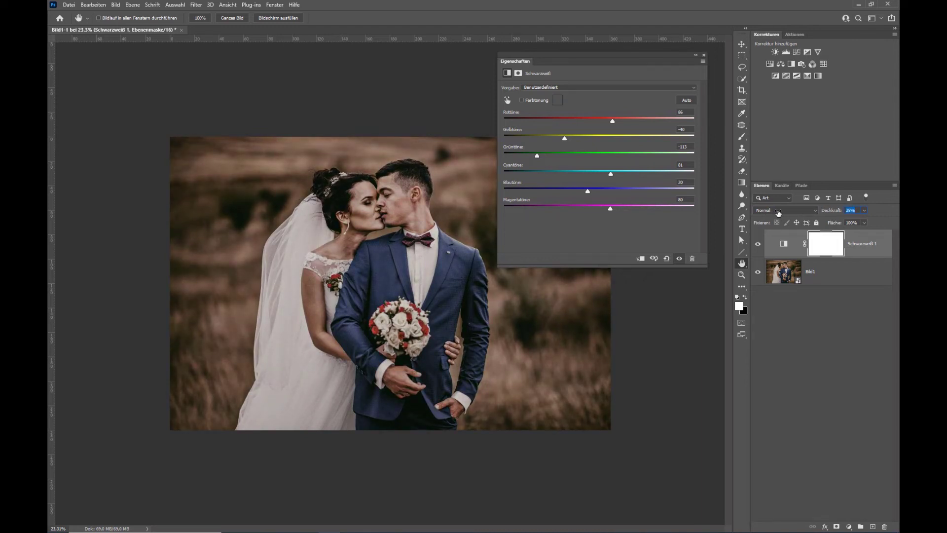
pyautogui.write('100')
pyautogui.press('Return')
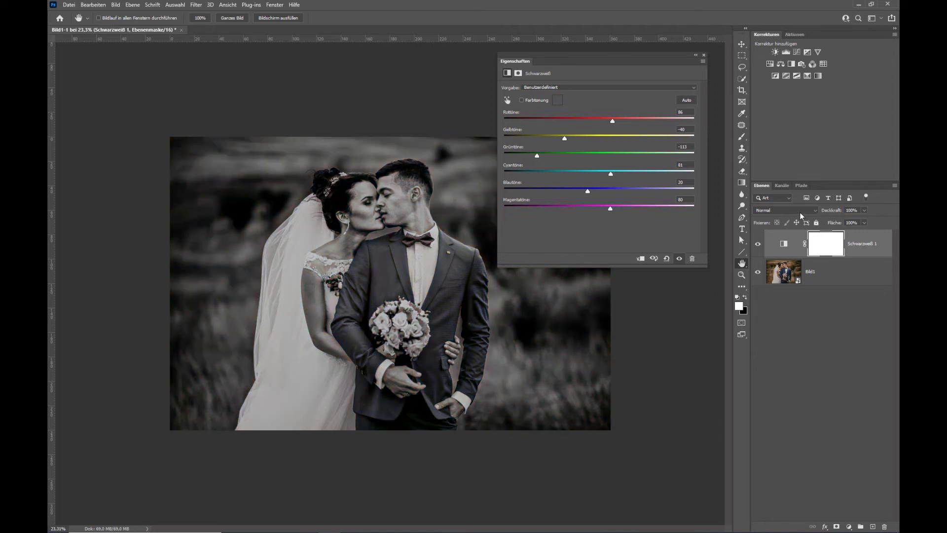
pyautogui.click(800, 212)
pyautogui.click(789, 321)
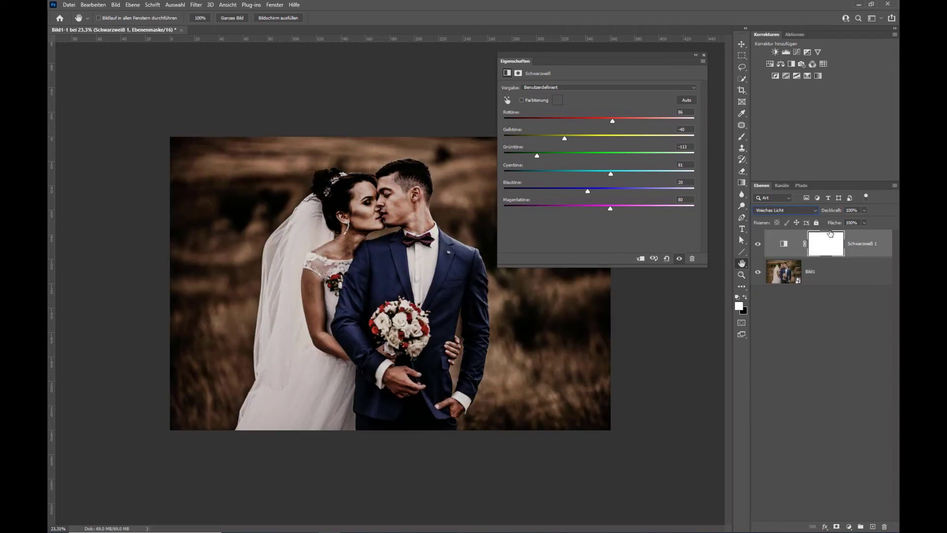
pyautogui.moveTo(836, 212); pyautogui.dragTo(783, 213)
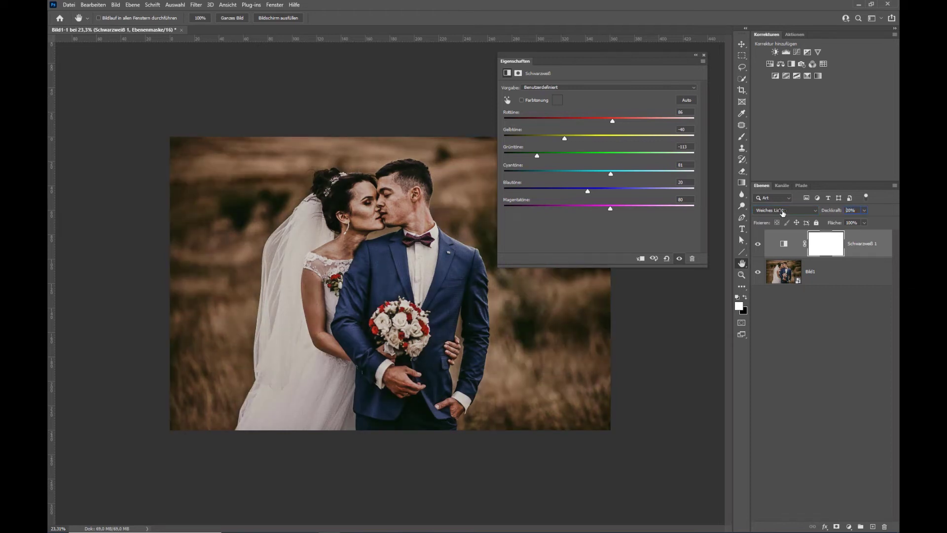
pyautogui.click(703, 55)
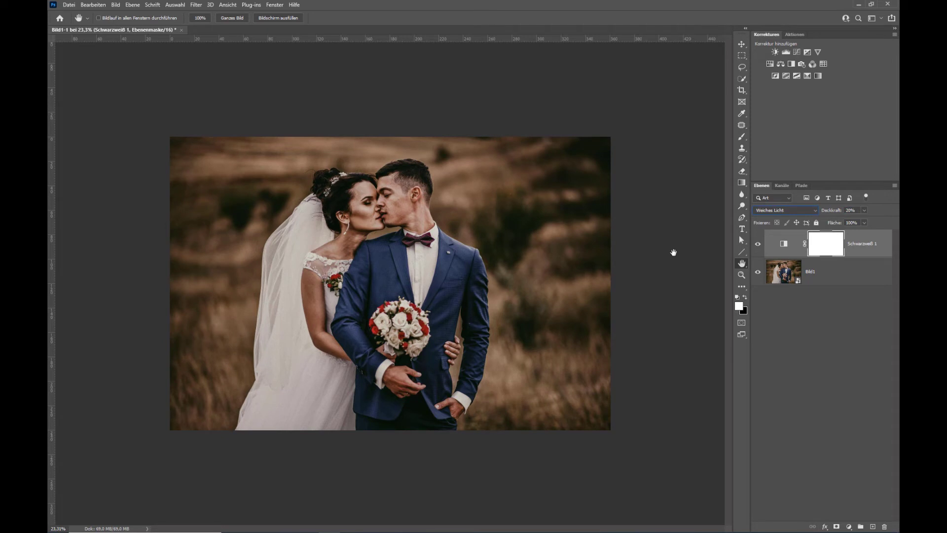
# - Add a Kurven 1 layer lifting midtones from 127 to 166, with its mask inverted to black
pyautogui.click(786, 52)
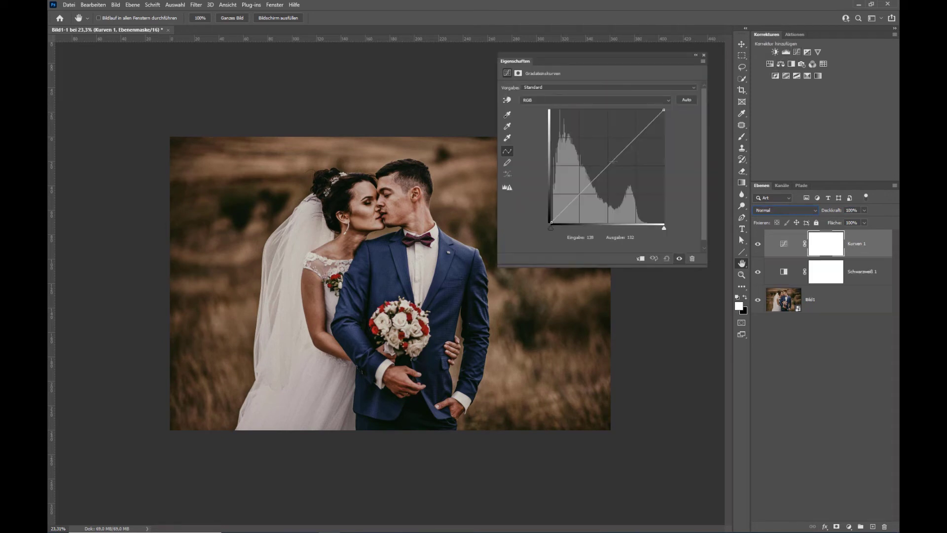
pyautogui.moveTo(609, 162); pyautogui.dragTo(607, 153)
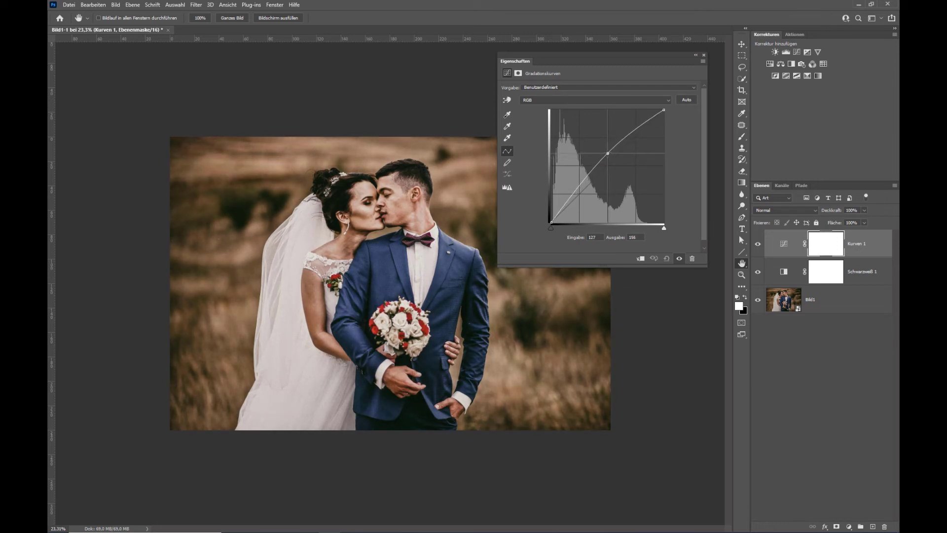
pyautogui.click(704, 55)
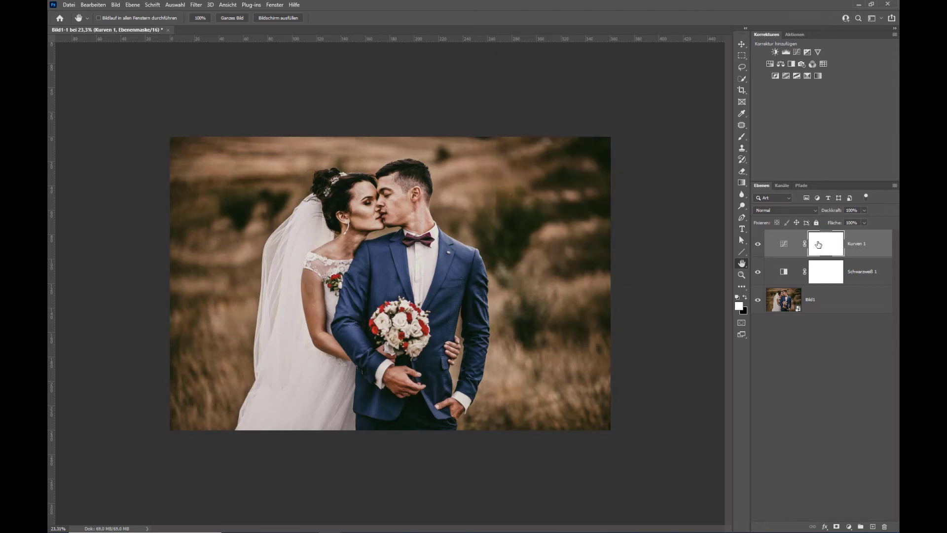
pyautogui.hotkey('ctrl', 'i')
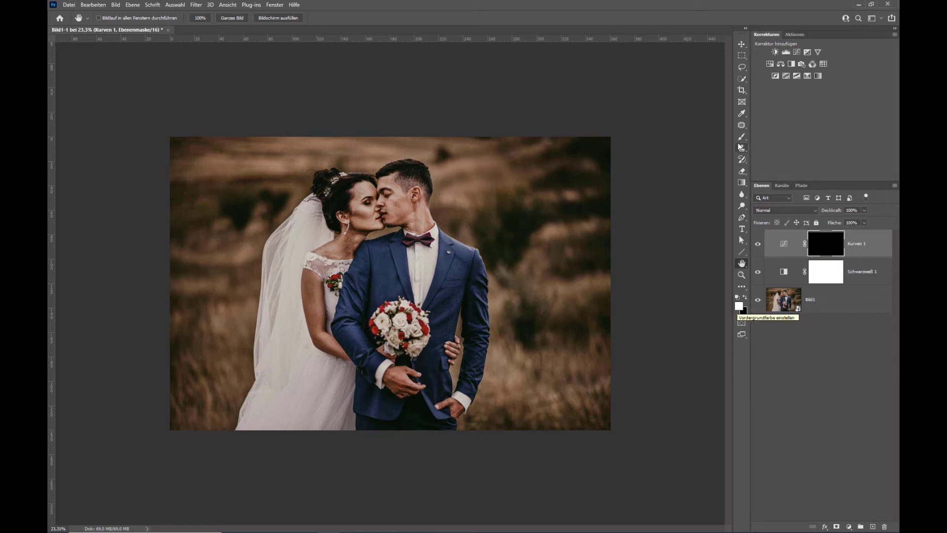
# - Select a soft brush enlarged to about 1509 pixels at 30% opacity
pyautogui.click(741, 137)
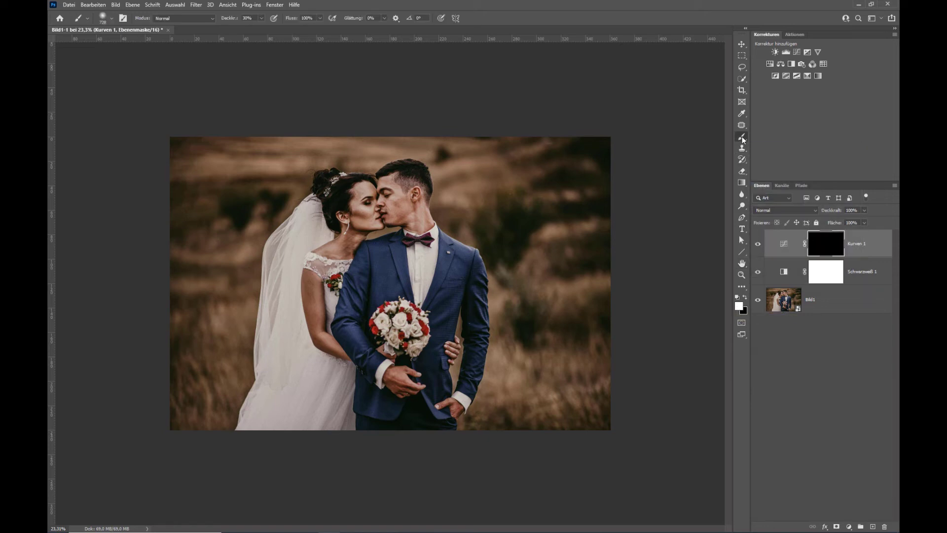
pyautogui.click(104, 19)
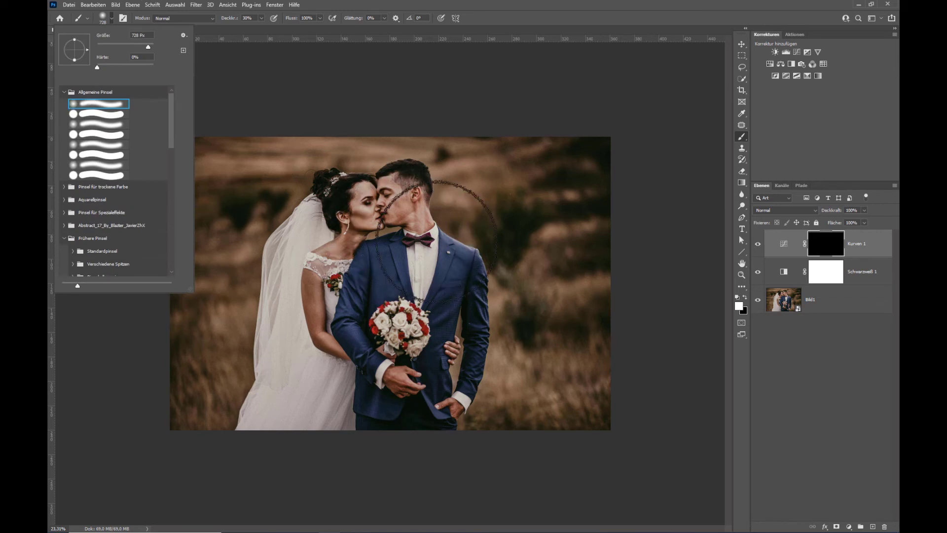
pyautogui.scroll(-1, 437, 241)
pyautogui.scroll(-1, 437, 242)
pyautogui.moveTo(394, 254); pyautogui.dragTo(426, 262)
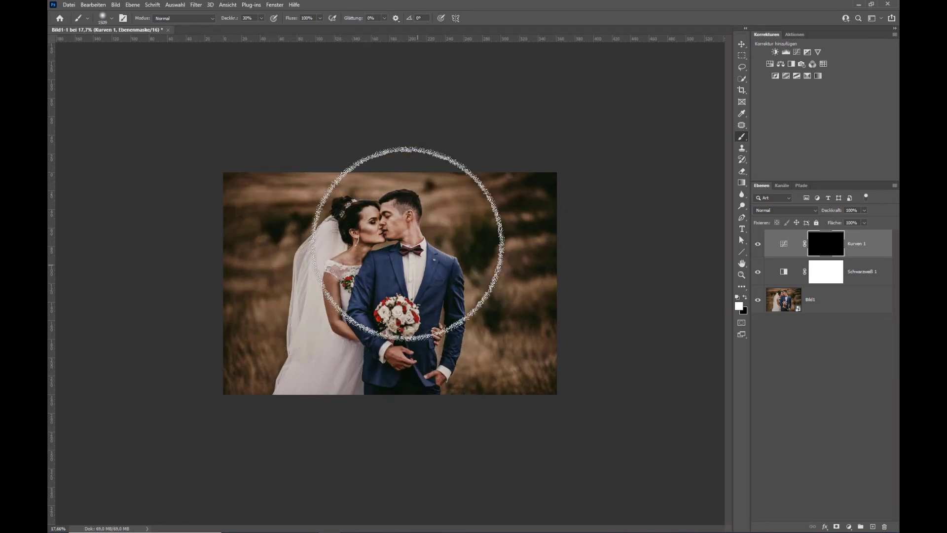
# - Paint white on the Kurven 1 mask over the couple to brighten the centre
pyautogui.click(389, 276)
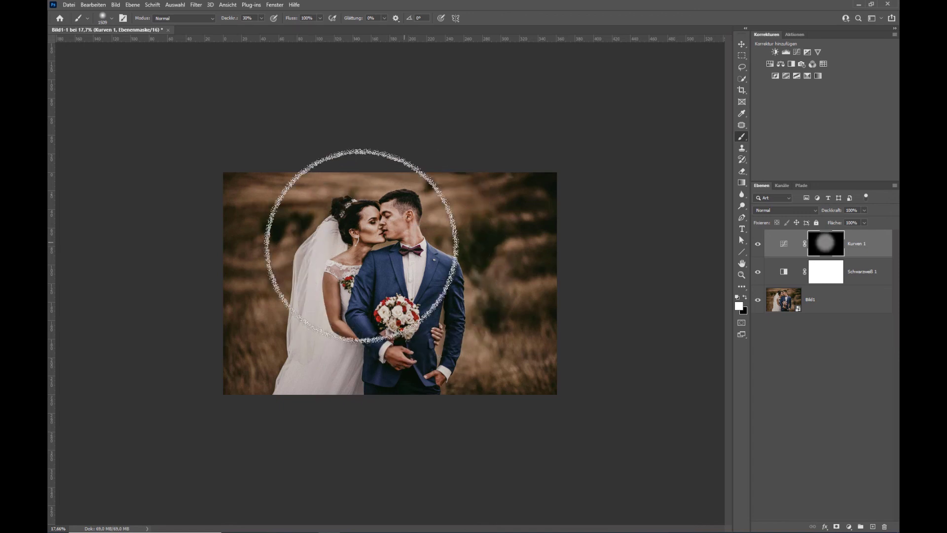
pyautogui.click(374, 291)
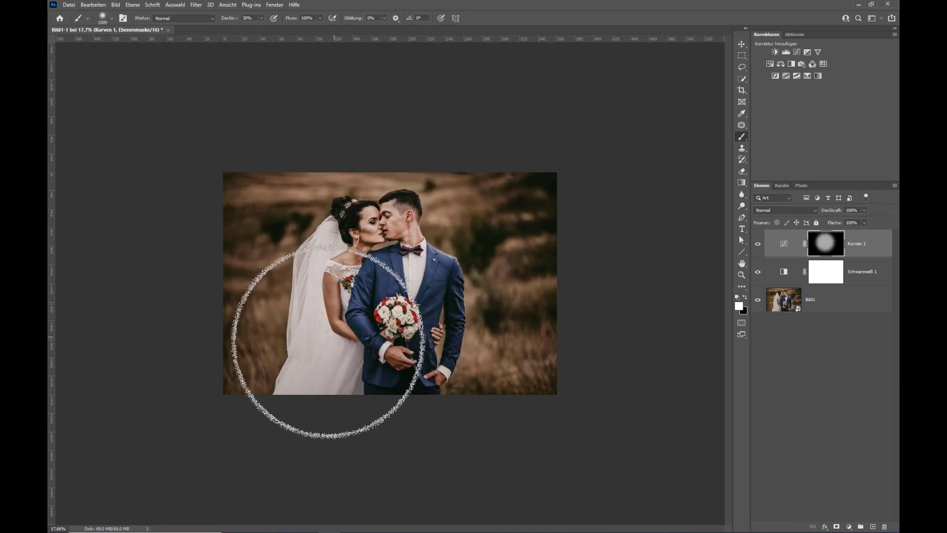
pyautogui.moveTo(328, 340); pyautogui.dragTo(380, 250)
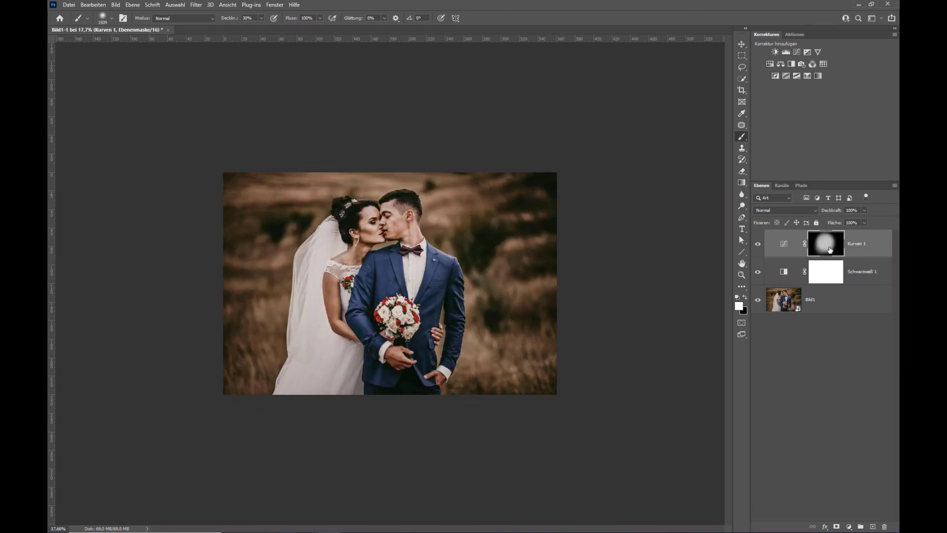
pyautogui.click(196, 5)
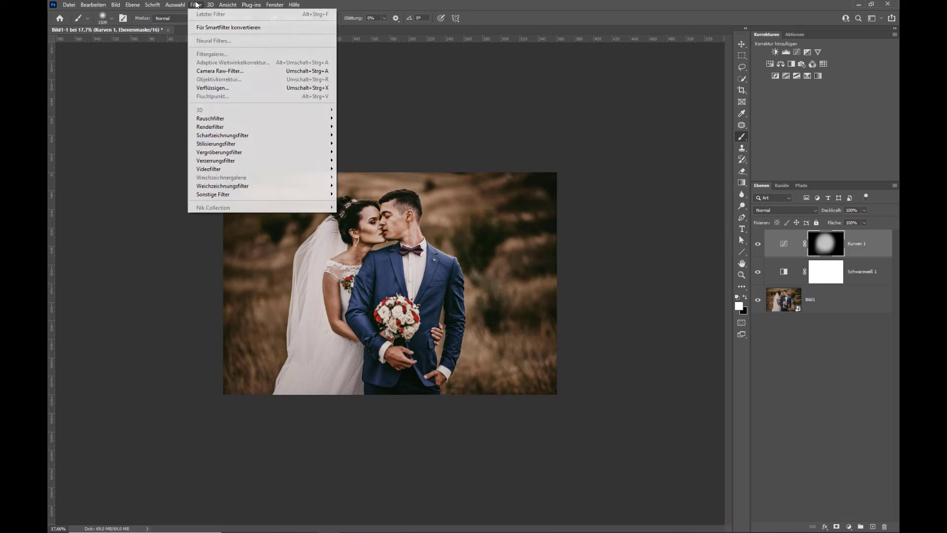
pyautogui.moveTo(223, 186)
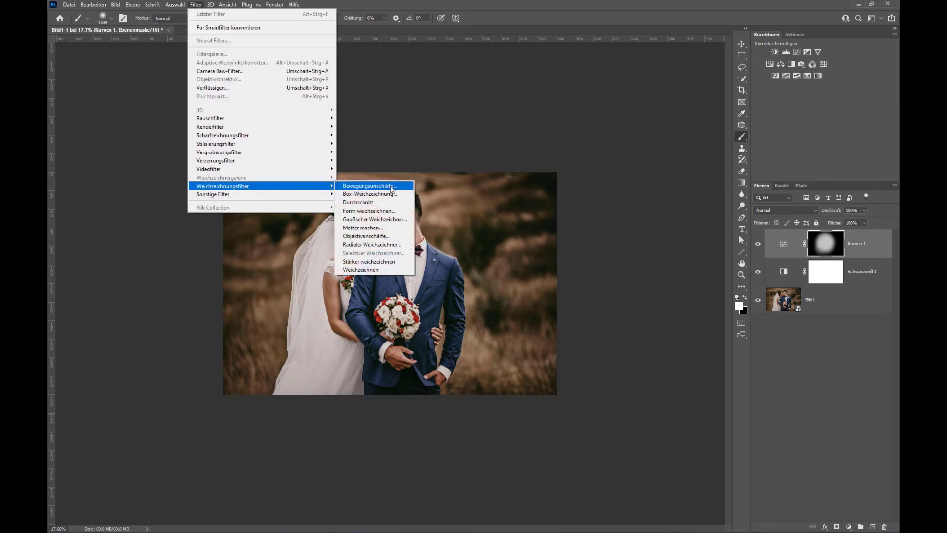
# - Blur the Kurven 1 mask with a Gaußscher Weichzeichner of about 184.9 pixels radius
pyautogui.click(397, 219)
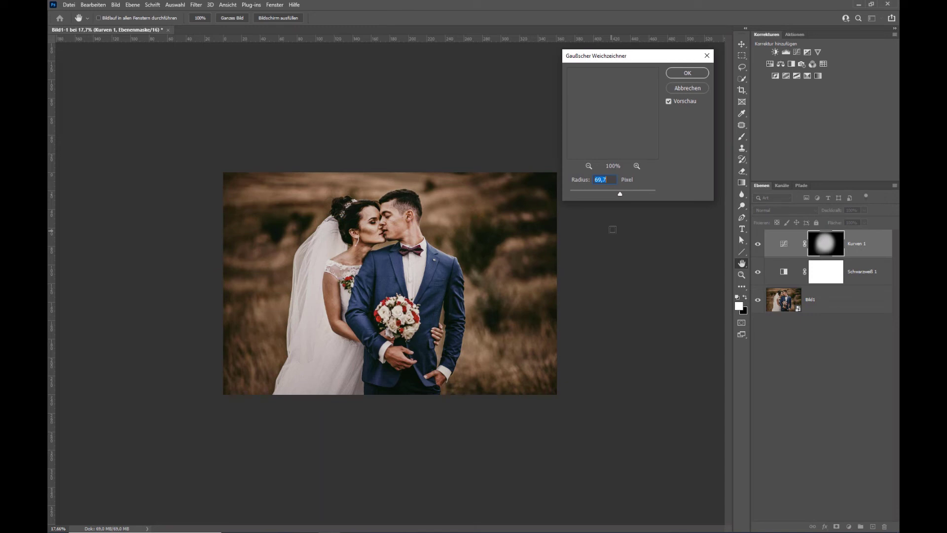
pyautogui.moveTo(620, 194); pyautogui.dragTo(635, 194)
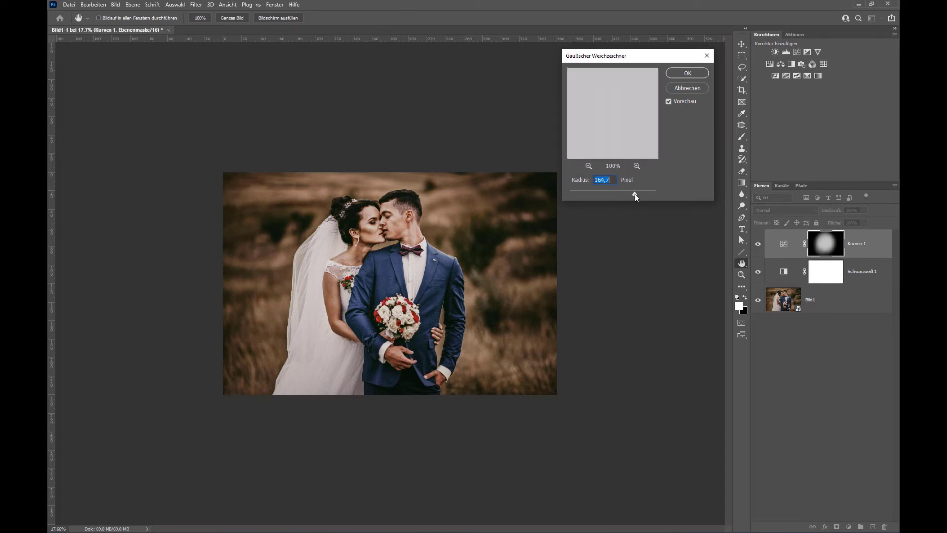
pyautogui.click(669, 101)
pyautogui.moveTo(637, 193); pyautogui.dragTo(639, 193)
pyautogui.click(687, 74)
# - Switch back to the Brush tool and adjust the view
pyautogui.press('b')
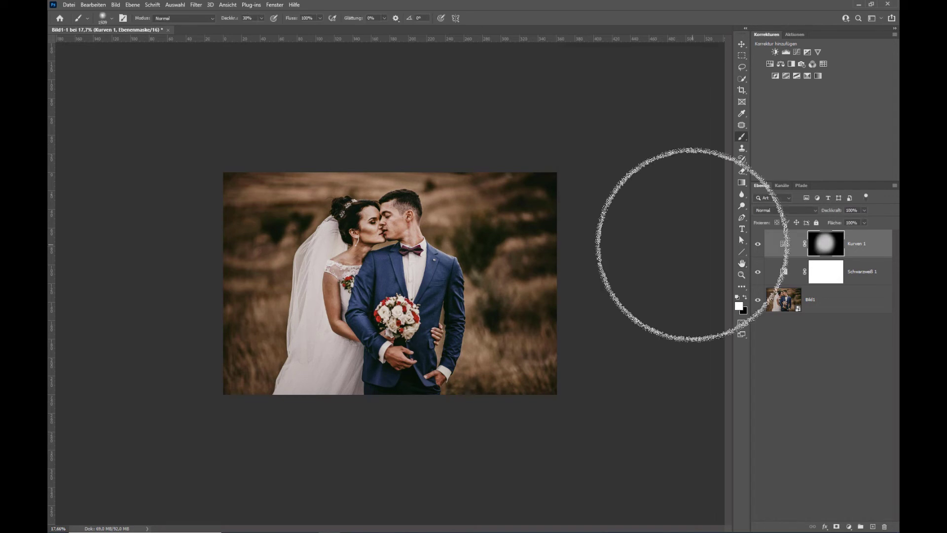
pyautogui.scroll(-2, 529, 238)
pyautogui.scroll(2, 529, 239)
pyautogui.scroll(2, 529, 238)
pyautogui.scroll(1, 397, 302)
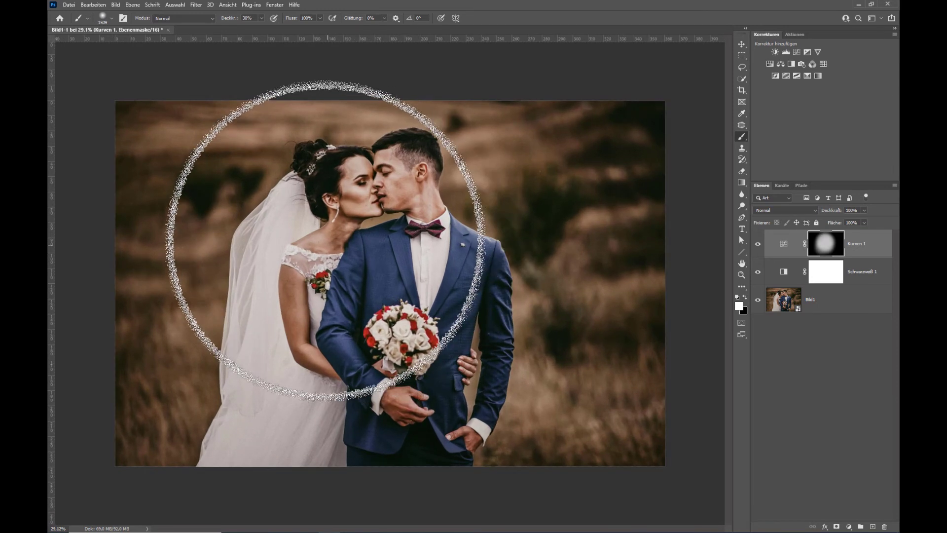
# - Shrink the brush to 52 px, group both adjustment layers as Gruppe 1, stamp merged Ebene 1
pyautogui.scroll(2, 355, 175)
pyautogui.moveTo(355, 175); pyautogui.dragTo(315, 175)
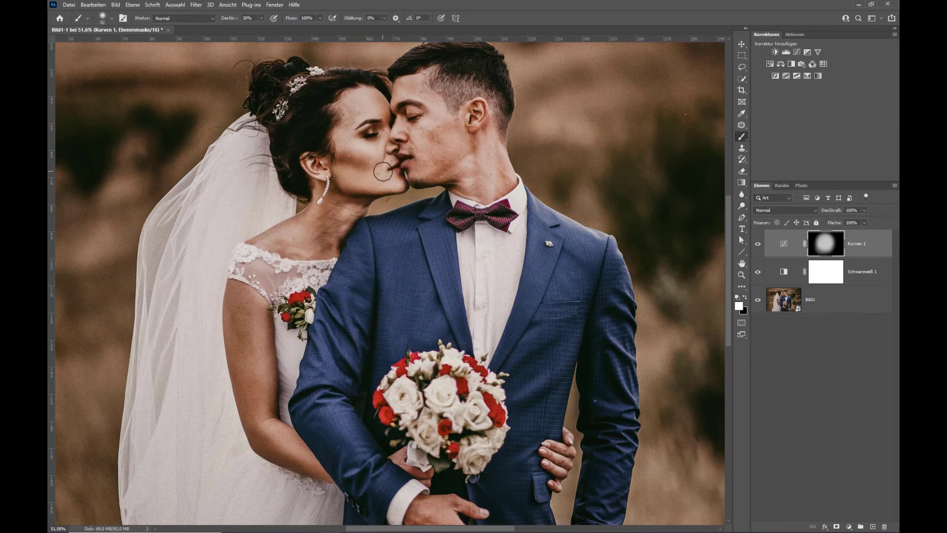
pyautogui.click(864, 285)
pyautogui.hotkey('ctrl', 'g')
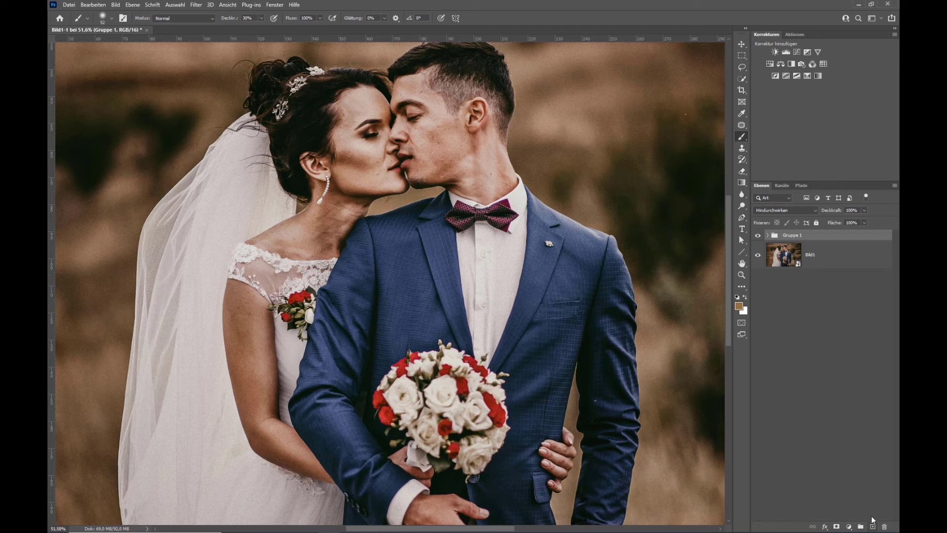
pyautogui.hotkey('ctrl', 'shift', 'alt', 'e')
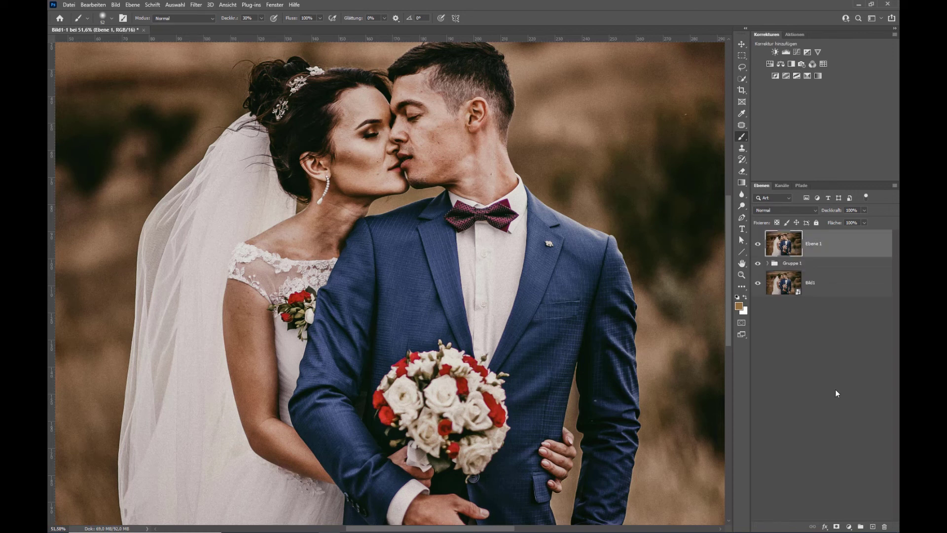
# - Choose the Patch tool and patch away blemishes on the bride's cheek and forehead
pyautogui.click(741, 125)
pyautogui.rightClick(742, 126)
pyautogui.click(773, 143)
pyautogui.moveTo(346, 155); pyautogui.dragTo(347, 154)
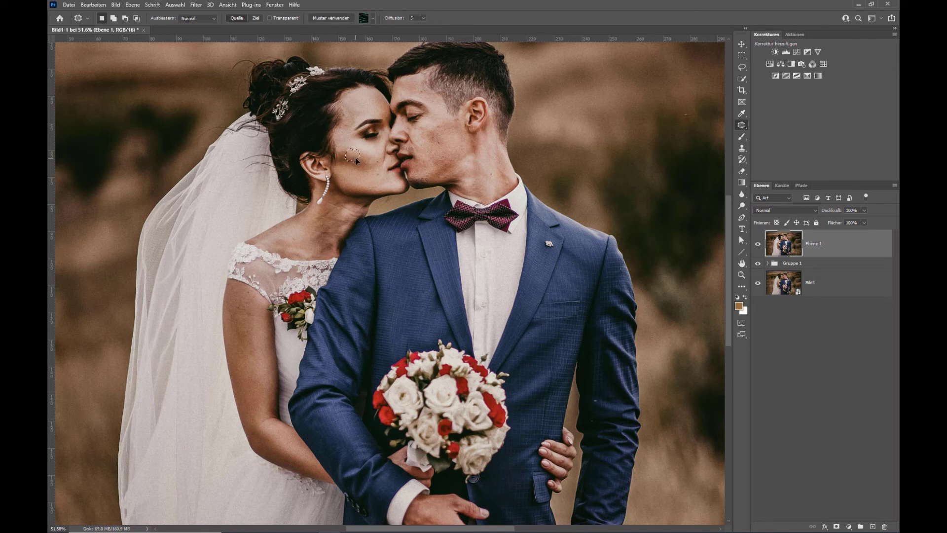
pyautogui.hotkey('ctrl', 'd')
pyautogui.moveTo(376, 173); pyautogui.dragTo(378, 178)
pyautogui.hotkey('ctrl', 'd')
pyautogui.moveTo(351, 110); pyautogui.dragTo(352, 113)
pyautogui.moveTo(243, 314); pyautogui.dragTo(258, 324)
# - Patch away the several blemishes on the groom's cheek and face
pyautogui.moveTo(430, 132); pyautogui.dragTo(431, 134)
pyautogui.hotkey('ctrl', 'd')
pyautogui.moveTo(419, 142); pyautogui.dragTo(418, 144)
pyautogui.moveTo(444, 134); pyautogui.dragTo(448, 150)
pyautogui.hotkey('ctrl', 'd')
pyautogui.moveTo(420, 127); pyautogui.dragTo(425, 162)
pyautogui.hotkey('ctrl', 'd')
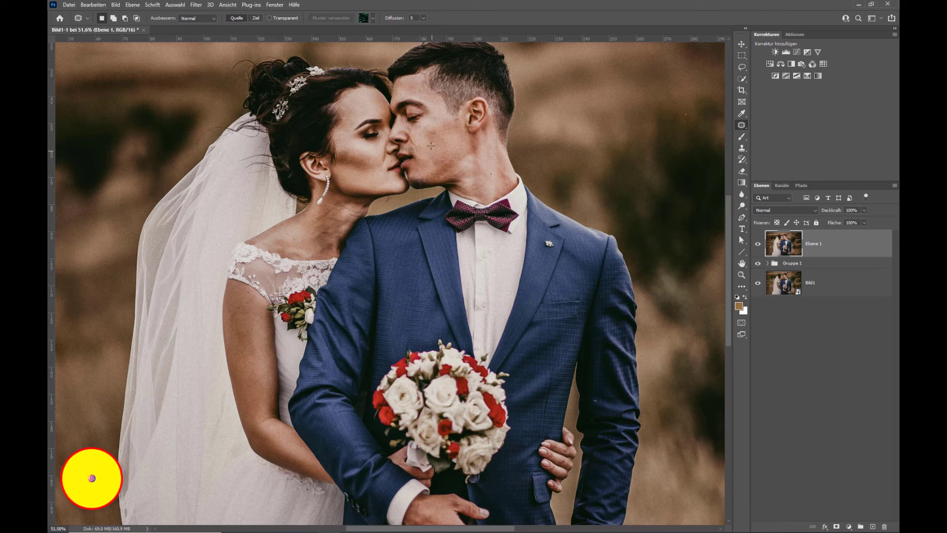
pyautogui.moveTo(431, 132); pyautogui.dragTo(437, 129)
pyautogui.hotkey('ctrl', 'd')
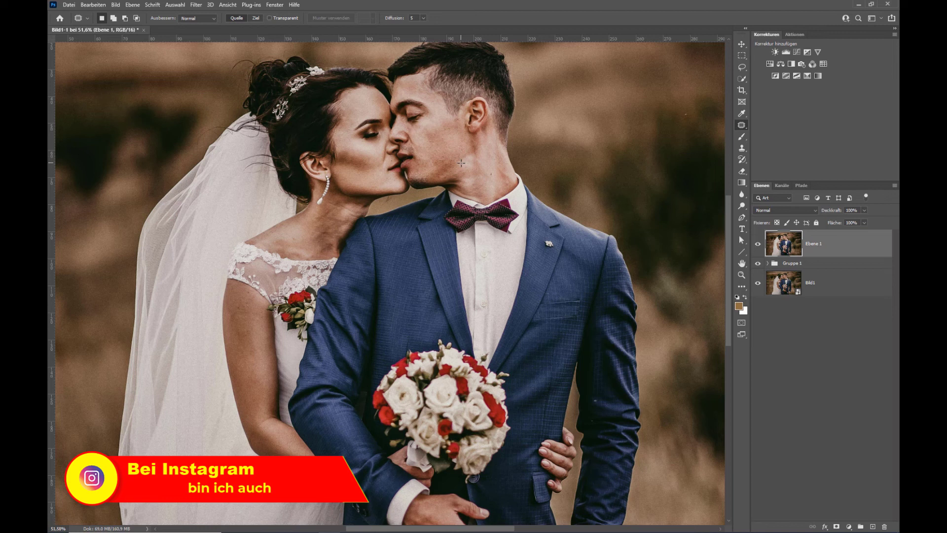
# - With the whole photo in view, patch out two small background spots, upper right and left
pyautogui.press('h')
pyautogui.hotkey('ctrl', '0')
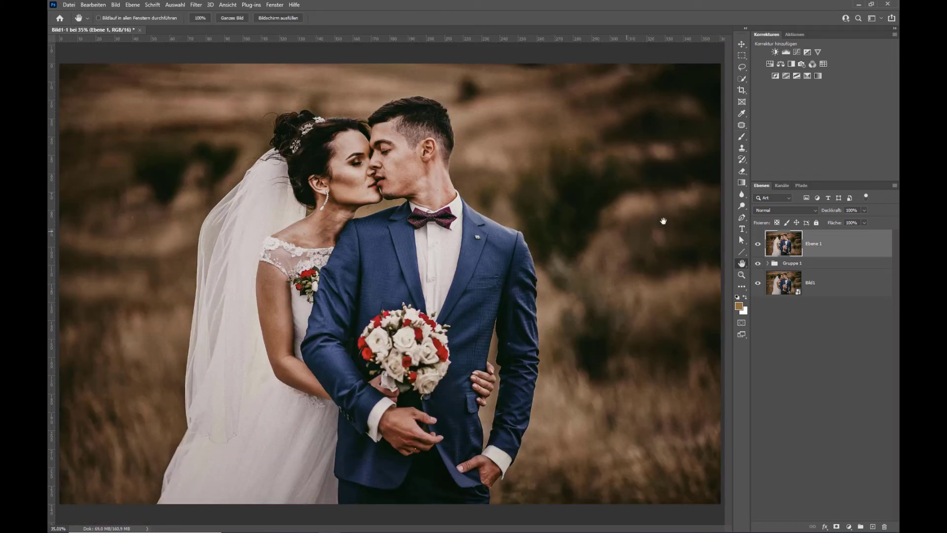
pyautogui.click(742, 126)
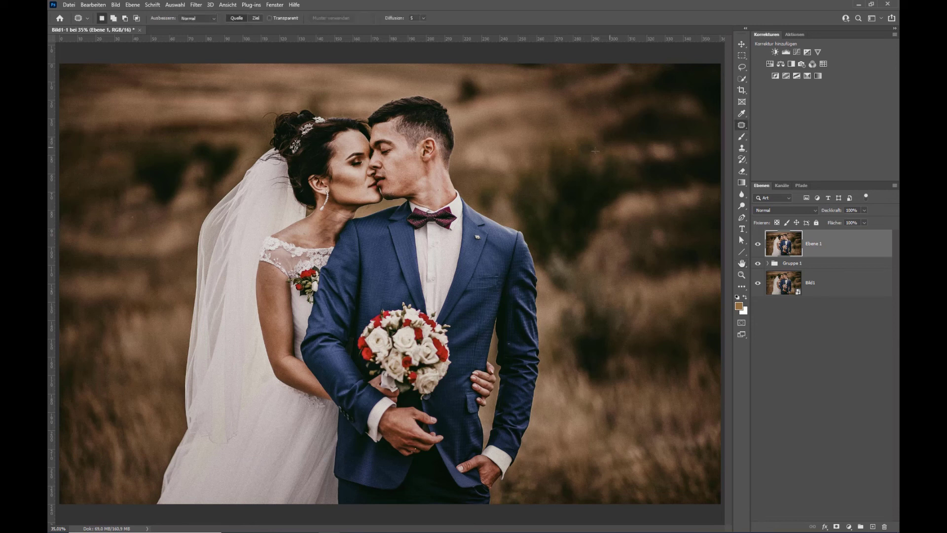
pyautogui.moveTo(577, 152); pyautogui.dragTo(572, 154)
pyautogui.hotkey('ctrl', 'd')
pyautogui.moveTo(137, 225); pyautogui.dragTo(145, 245)
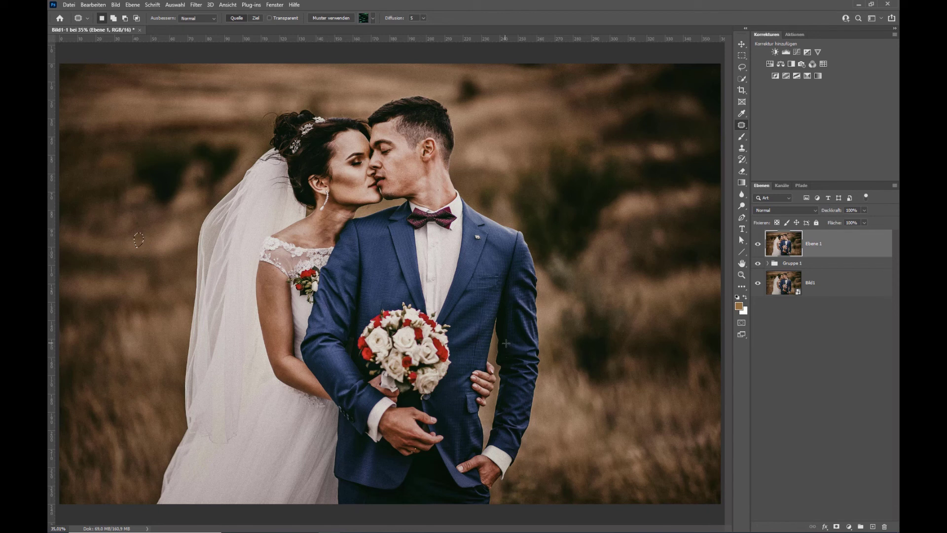
pyautogui.hotkey('ctrl', 'd')
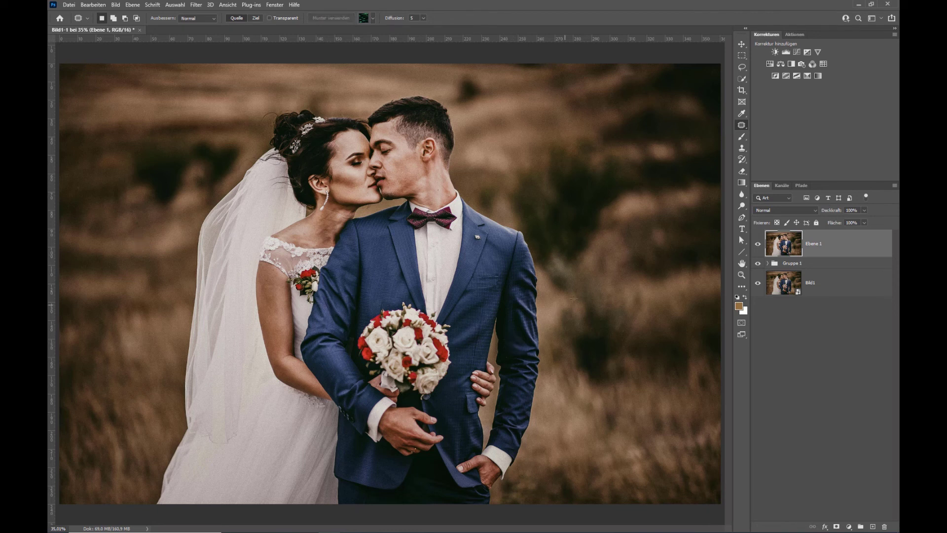